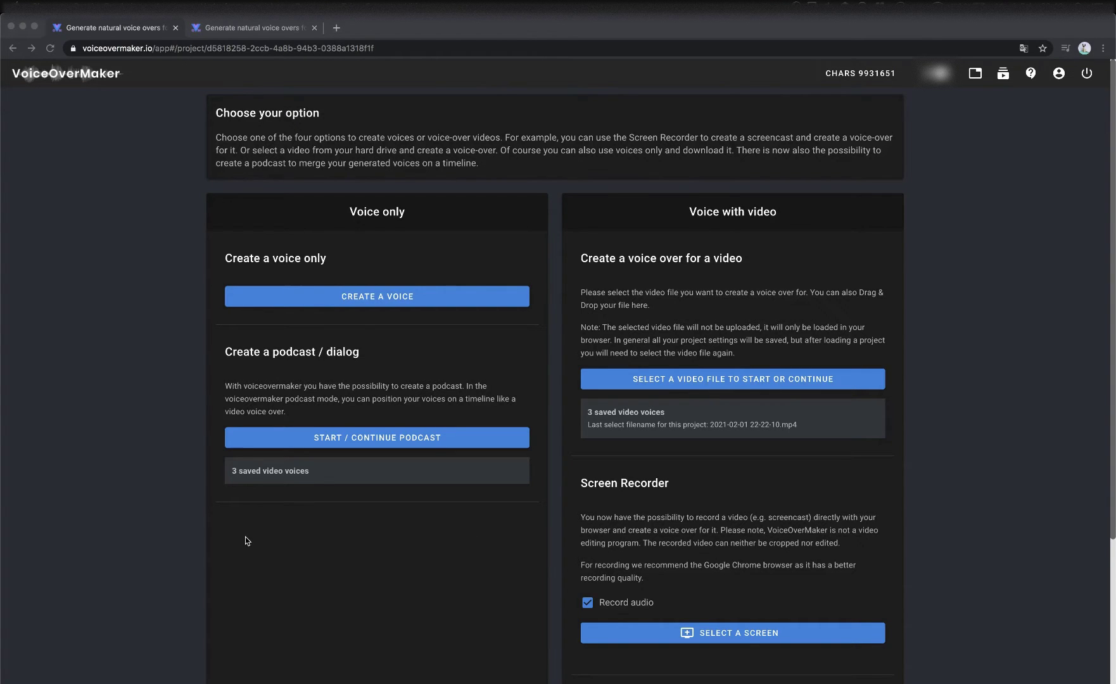
Step: Open the Voice edit dialog via CREATE A VOICE under Voice only
{"action": "left_click", "coordinate": [327, 300]}
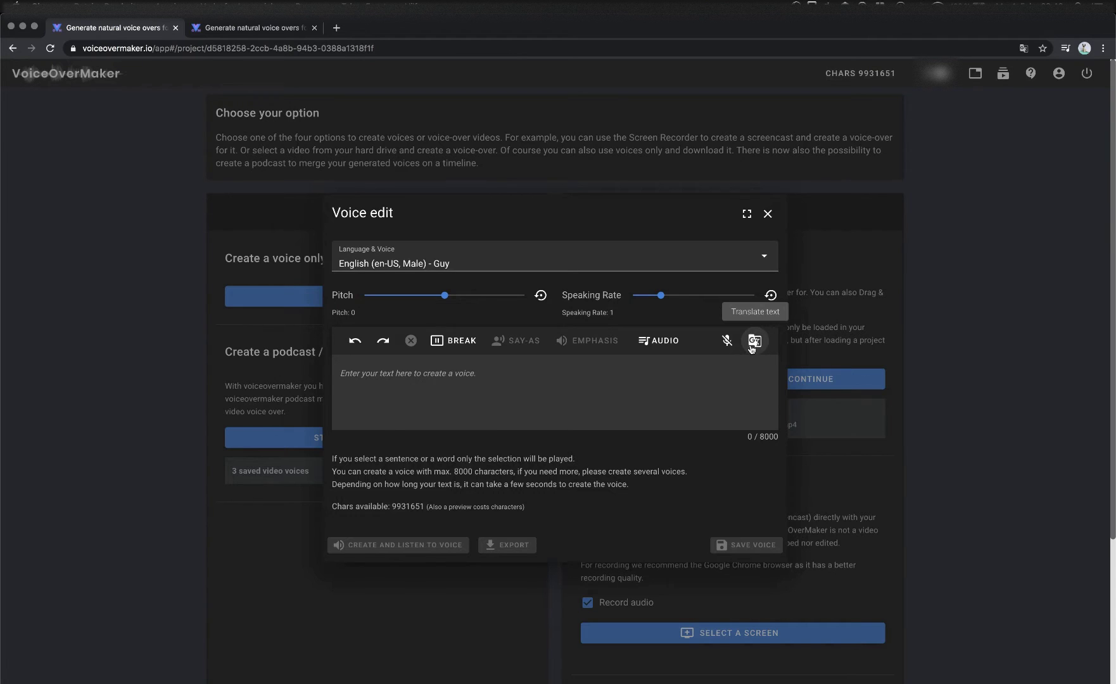
Step: Paste the prepared sentence, preview it, and hyphenate 'voice overs' into 'voice-overs'
{"action": "type", "text": "Create your own natural sounding voice overs from your text with Text-to-Speech."}
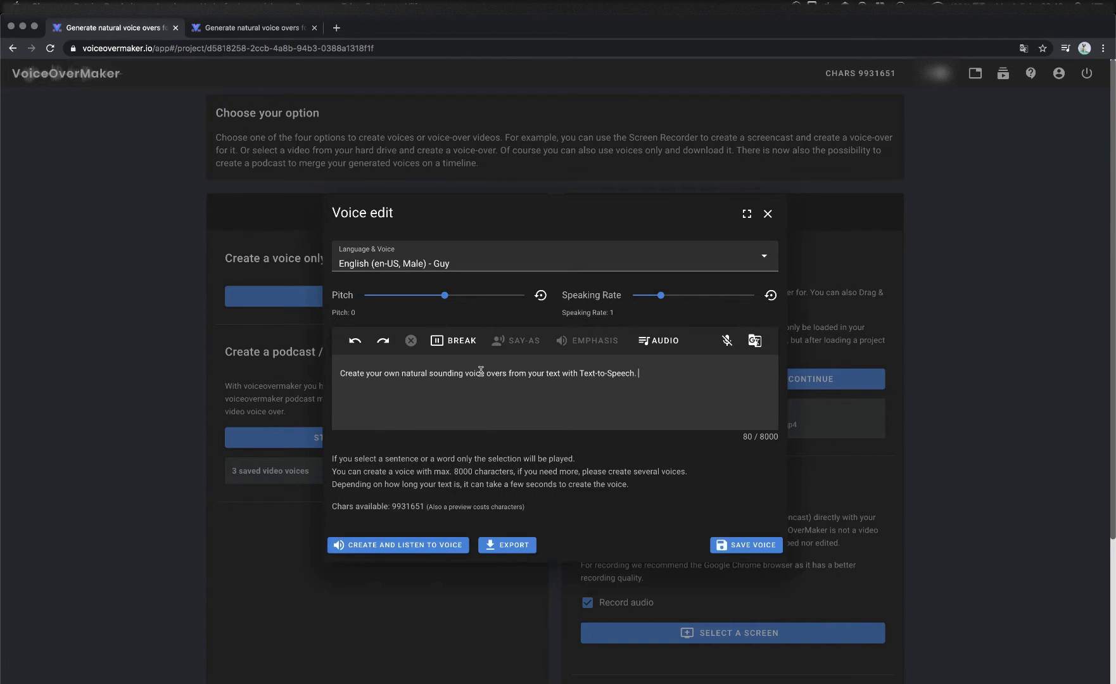
{"action": "left_click", "coordinate": [394, 546]}
{"action": "left_click", "coordinate": [486, 373]}
{"action": "key", "text": "BackSpace"}
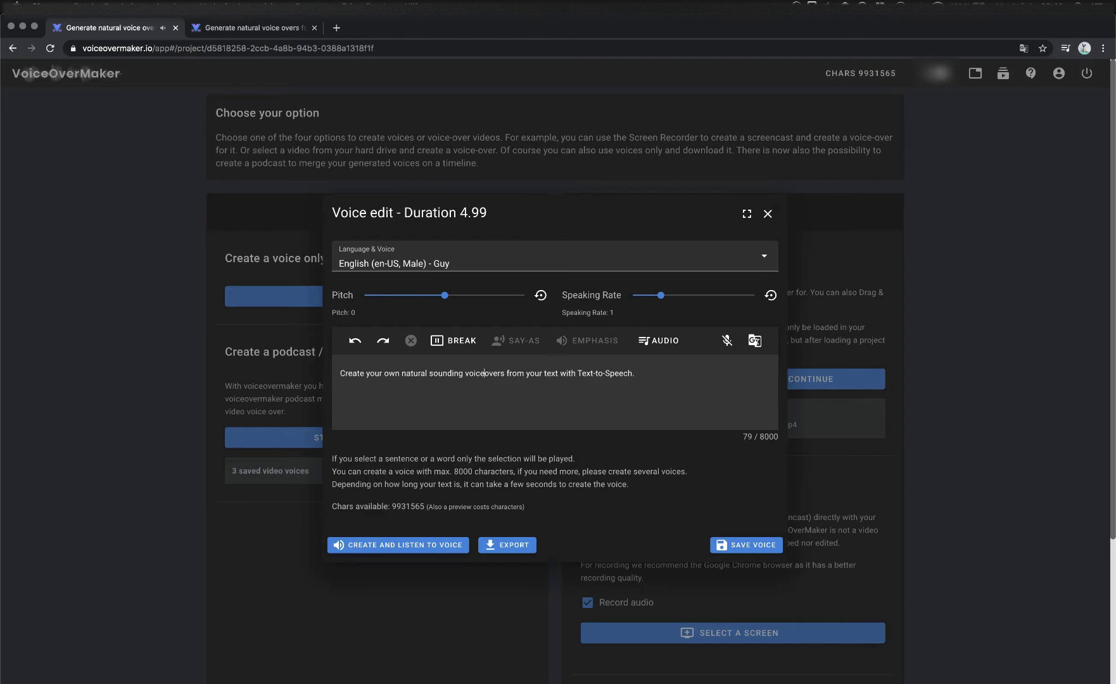
{"action": "type", "text": "-"}
Step: Insert a 500ms break after 'voice-overs' and preview the voice
{"action": "left_click", "coordinate": [508, 374]}
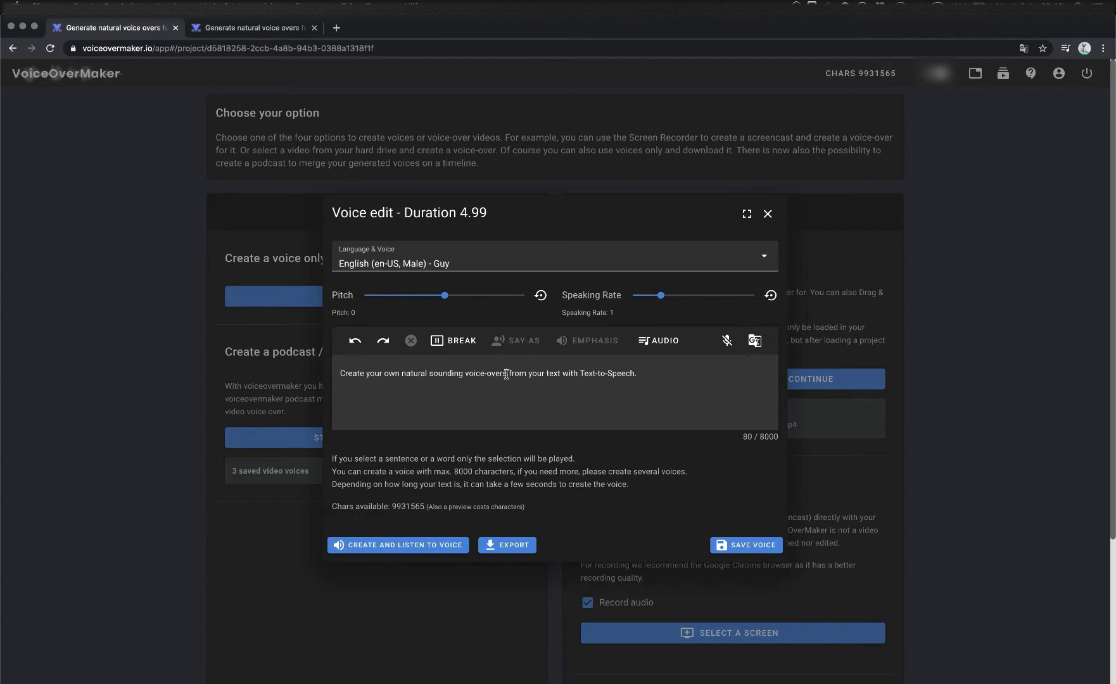
{"action": "left_click", "coordinate": [449, 348]}
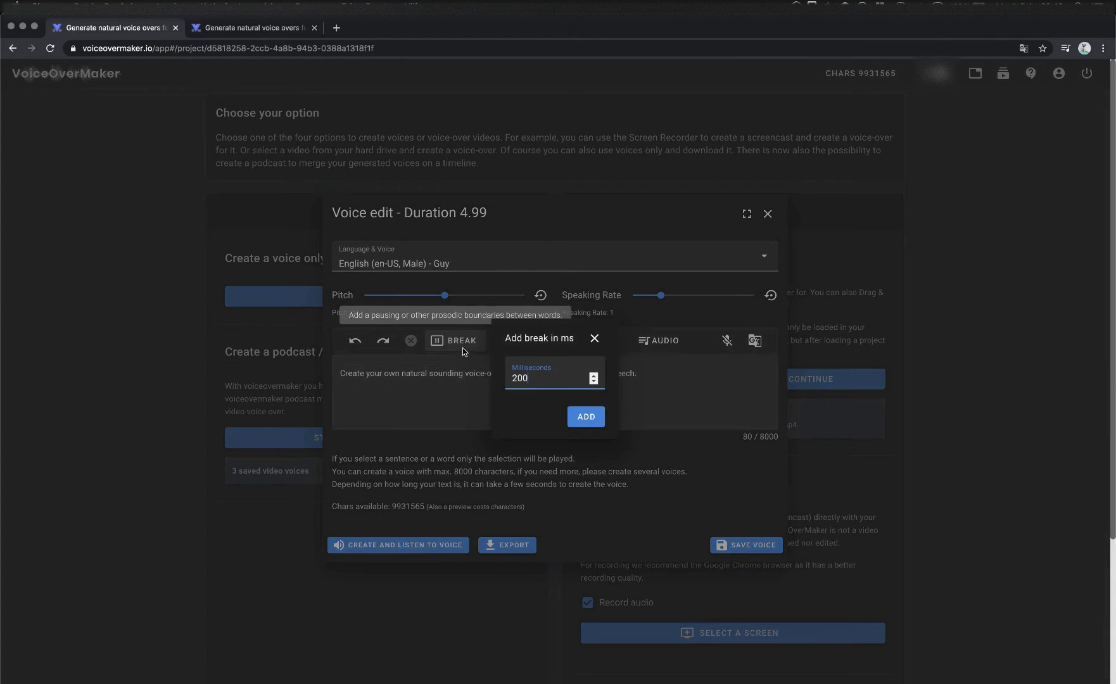
{"action": "left_click_drag", "start_coordinate": [519, 378], "coordinate": [507, 378]}
{"action": "type", "text": "5"}
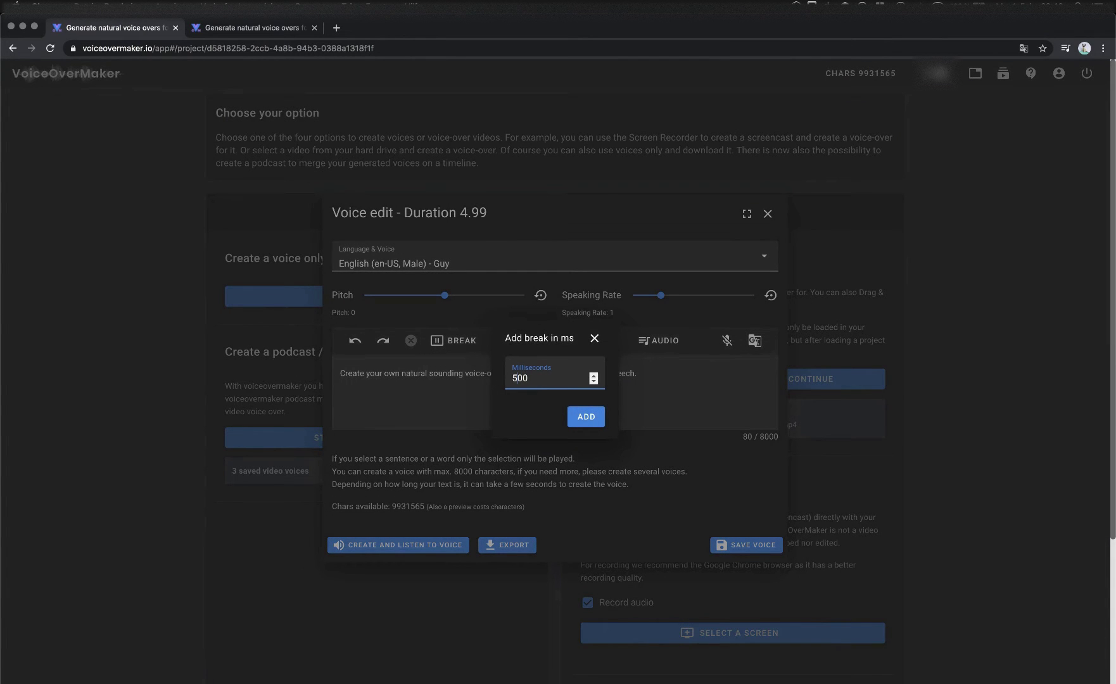
{"action": "left_click", "coordinate": [580, 416]}
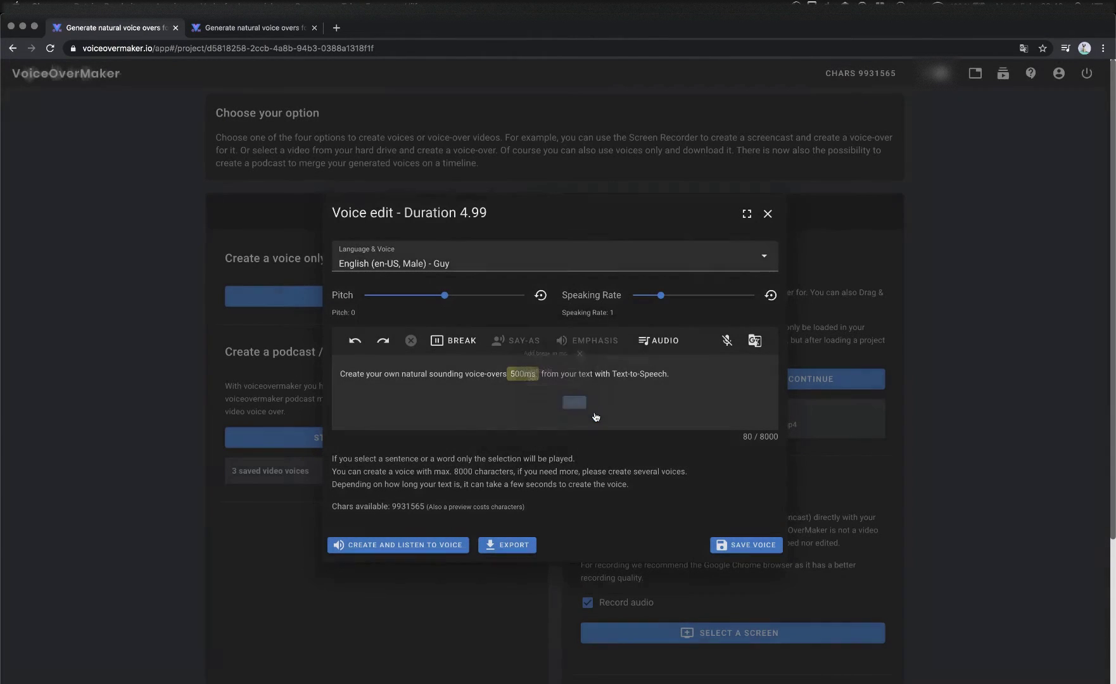
{"action": "left_click", "coordinate": [425, 547]}
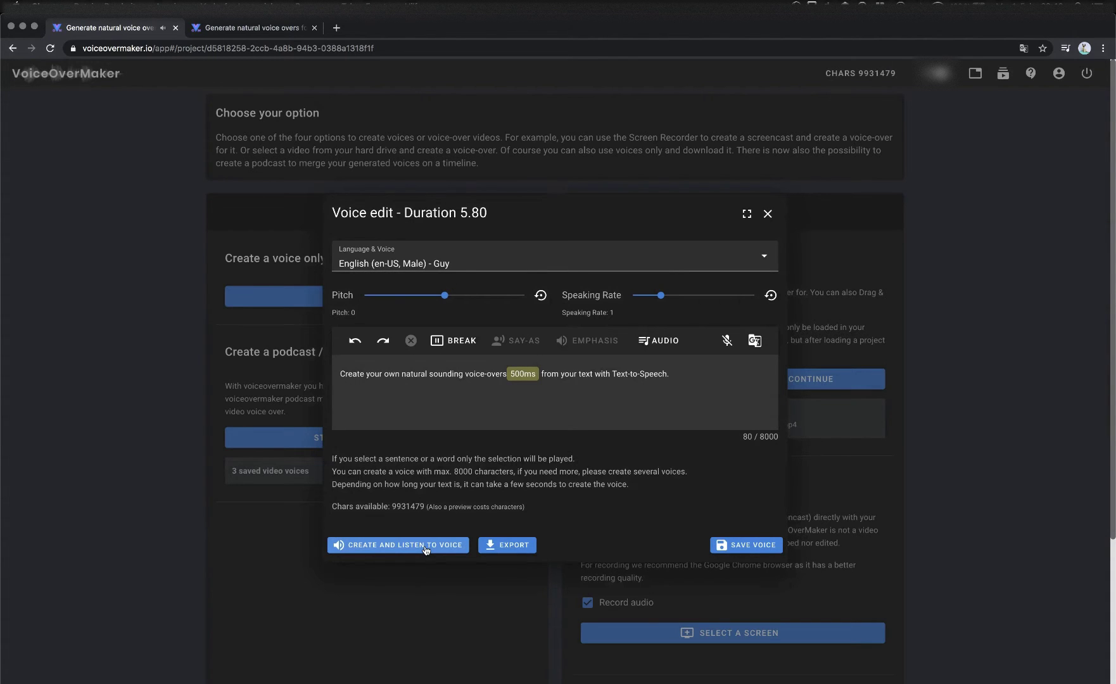
Step: Change the break to 200ms, preview it, then remove the break
{"action": "left_click", "coordinate": [519, 375]}
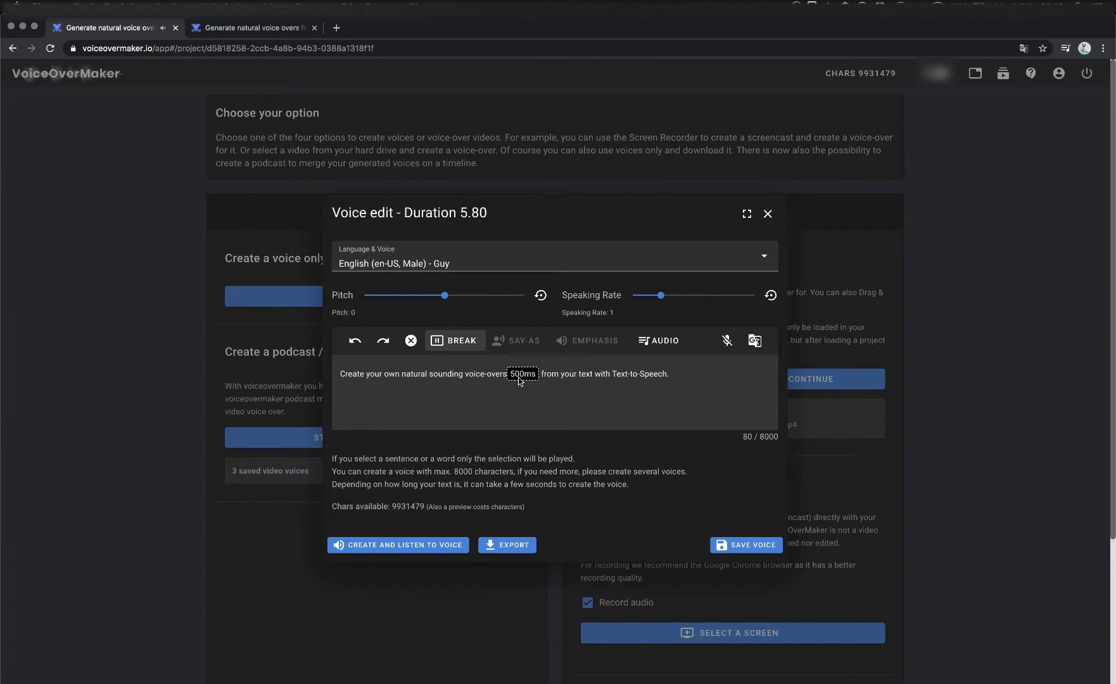
{"action": "left_click", "coordinate": [447, 346]}
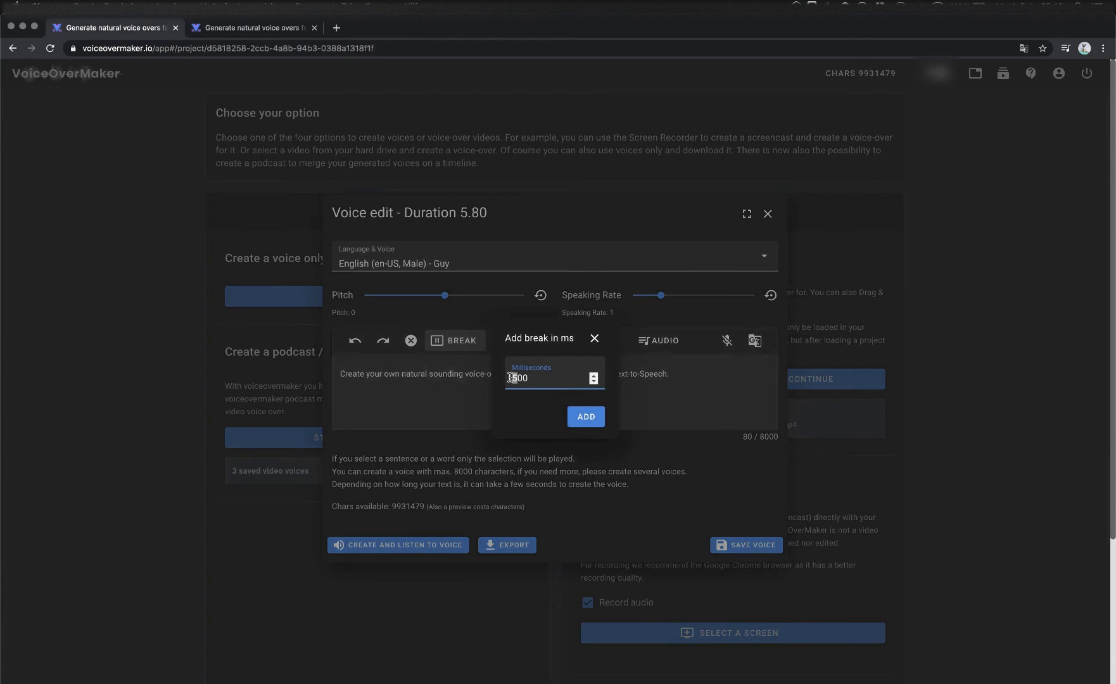
{"action": "type", "text": "2"}
{"action": "left_click", "coordinate": [580, 413]}
{"action": "left_click", "coordinate": [430, 546]}
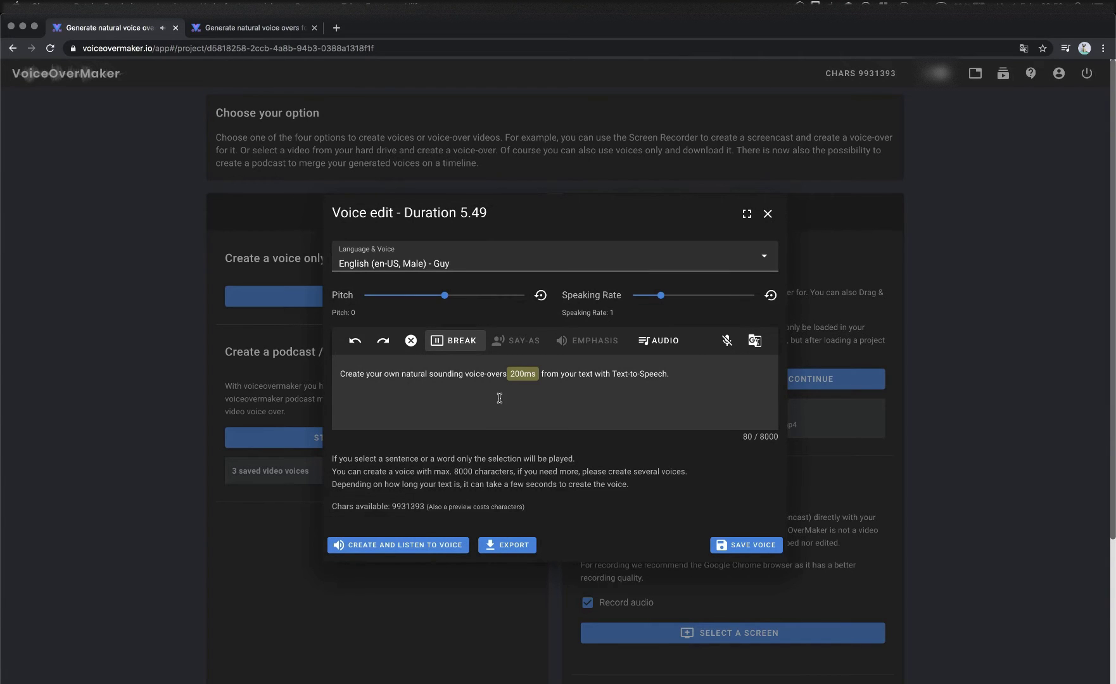
{"action": "left_click", "coordinate": [524, 376]}
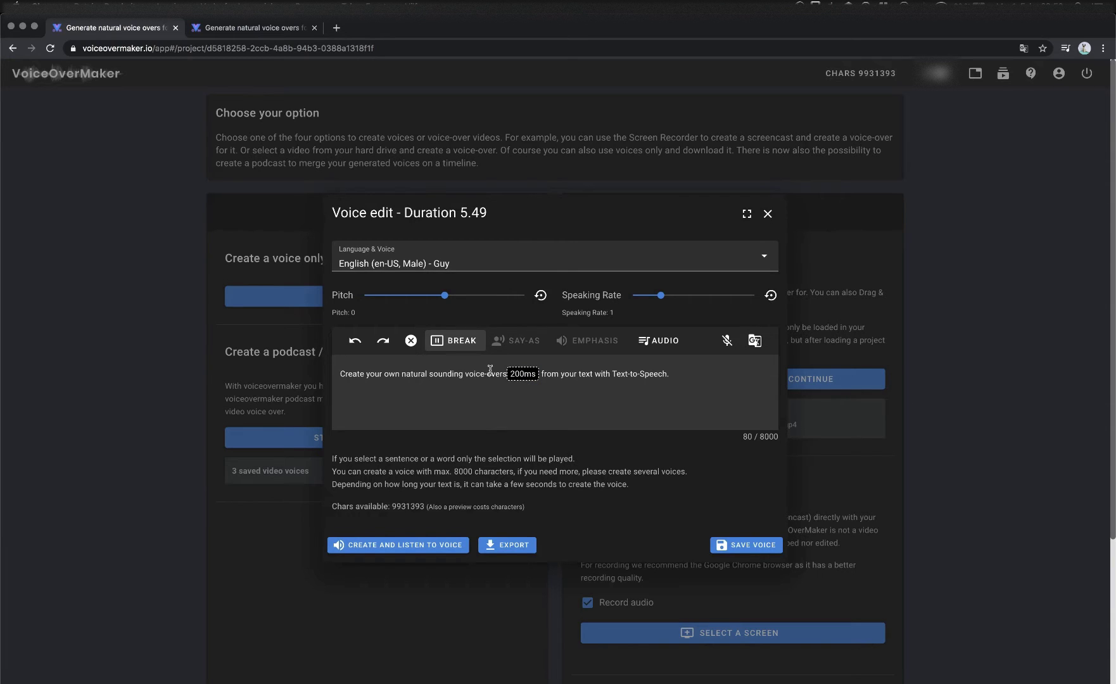
{"action": "left_click", "coordinate": [407, 345]}
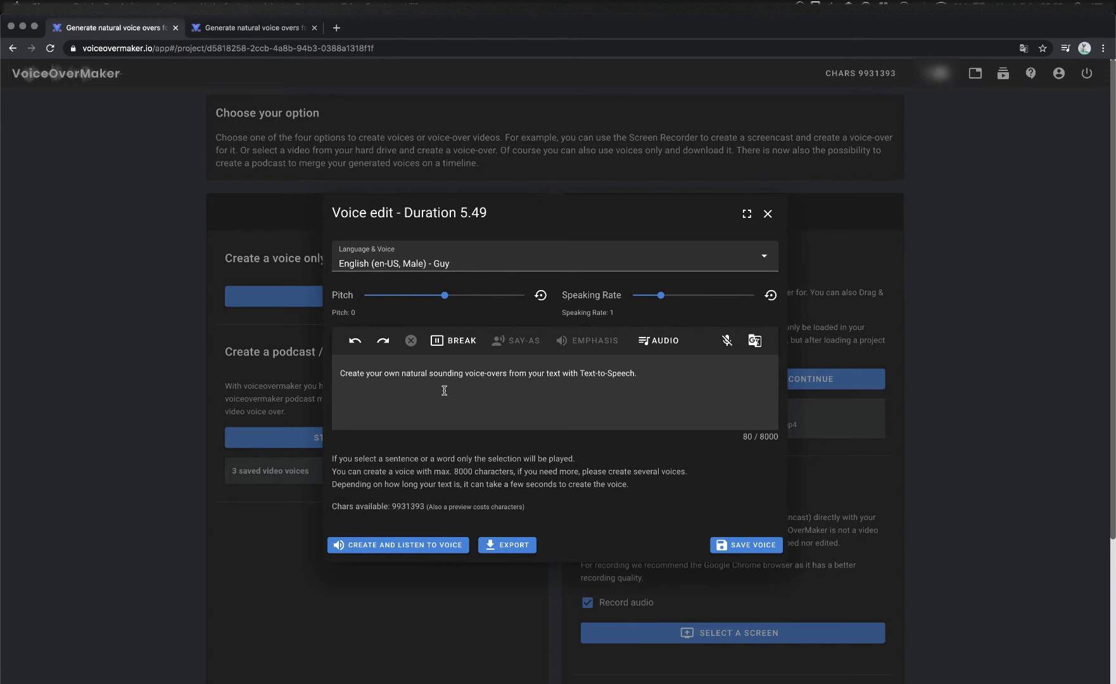
Step: Replace the text with 'Hello 1234' and preview the voice
{"action": "key", "text": "super+a"}
{"action": "type", "text": "He"}
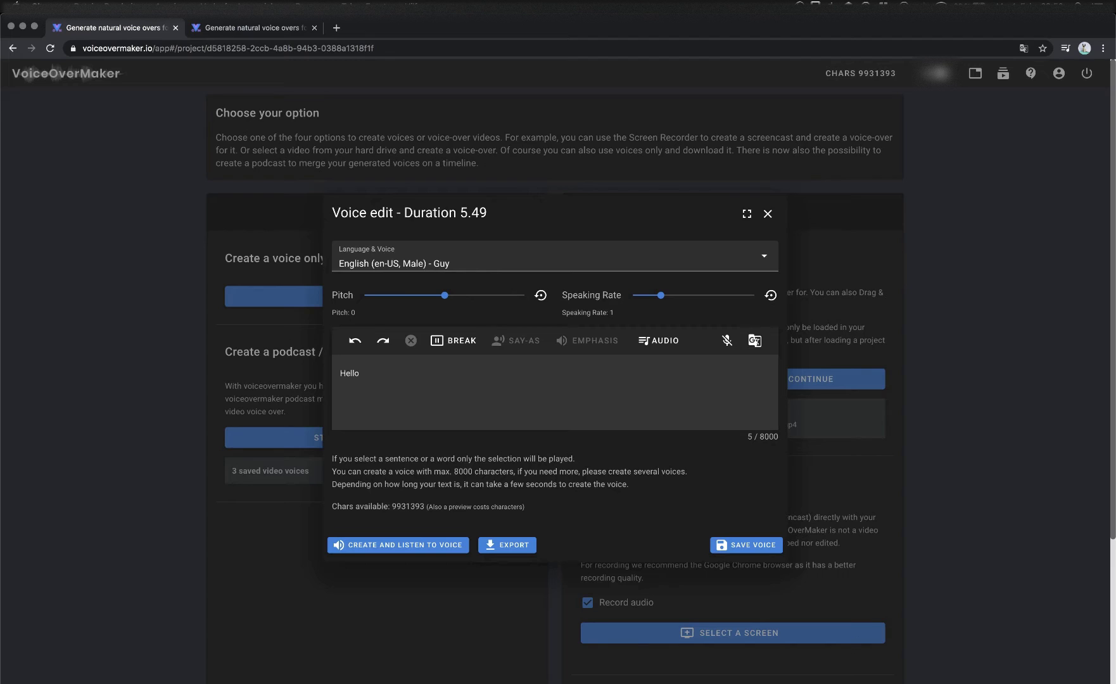
{"action": "type", "text": "llo 1234"}
{"action": "left_click", "coordinate": [398, 543]}
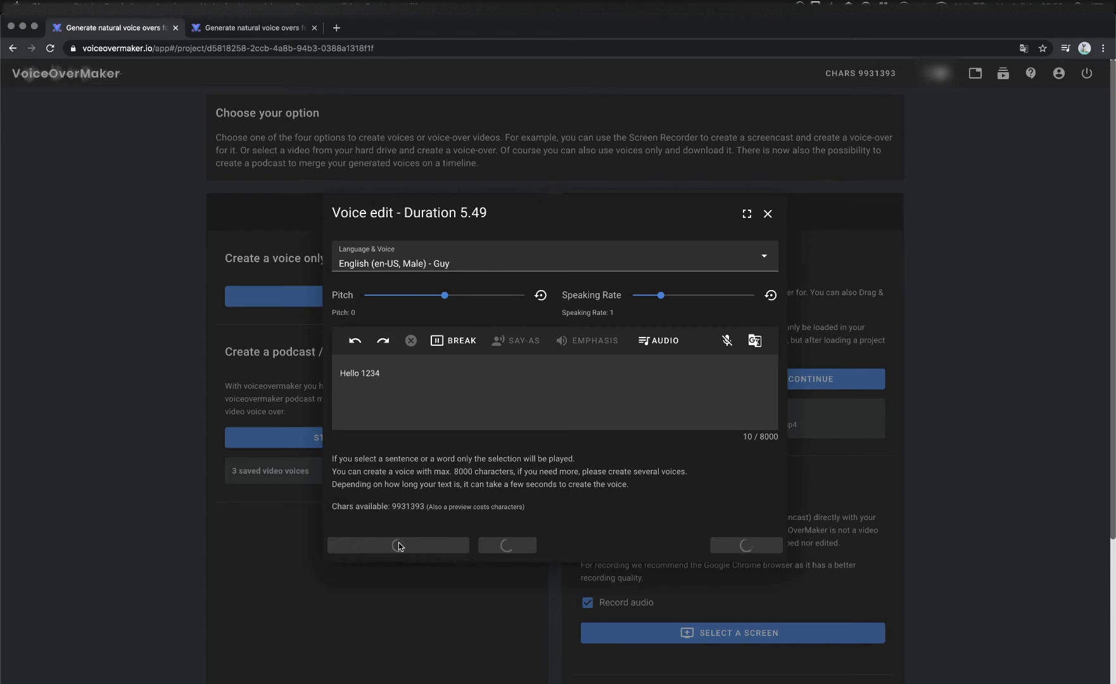
Step: Mark 1234 with say-as 'characters' and preview the voice
{"action": "double_click", "coordinate": [371, 373]}
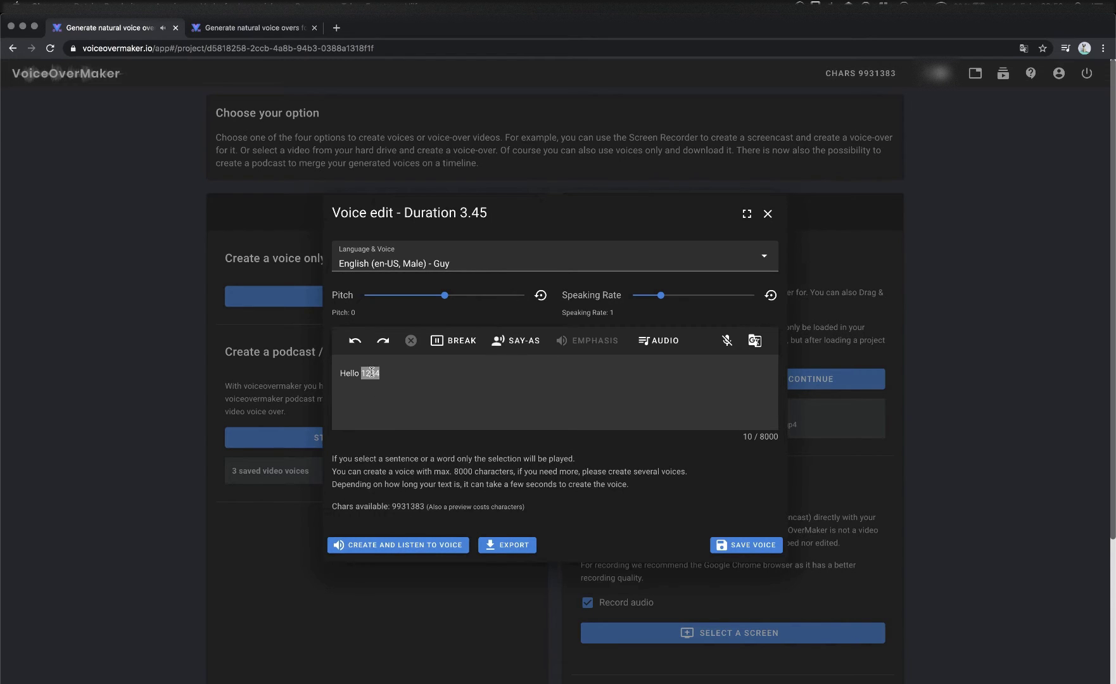
{"action": "left_click", "coordinate": [519, 344]}
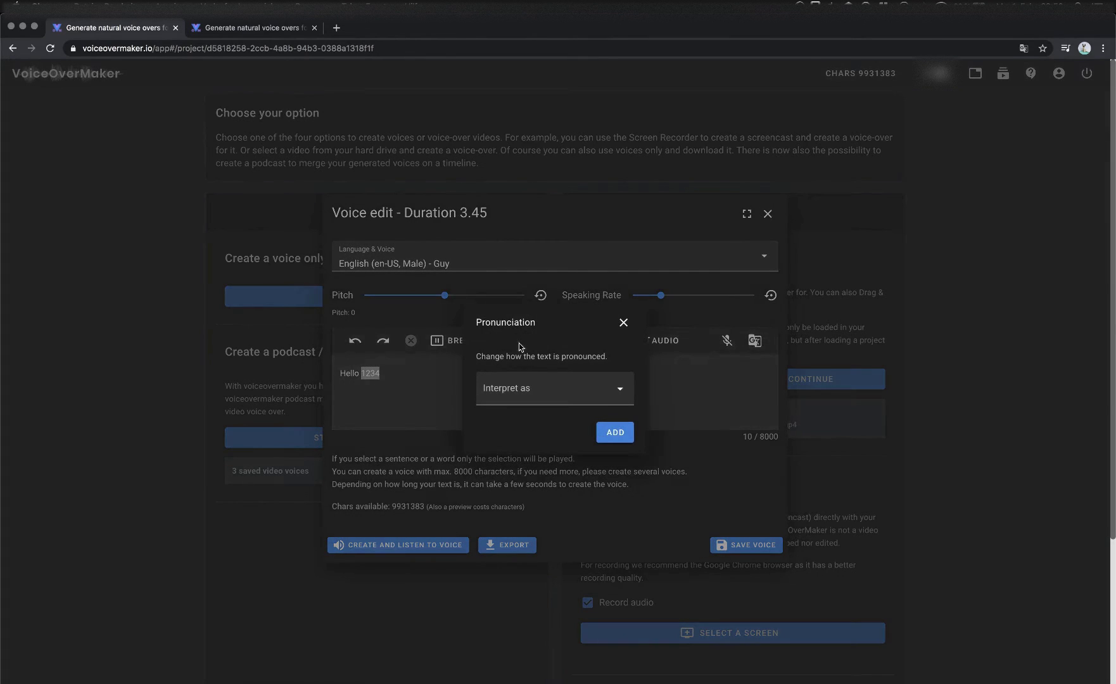
{"action": "left_click", "coordinate": [549, 388]}
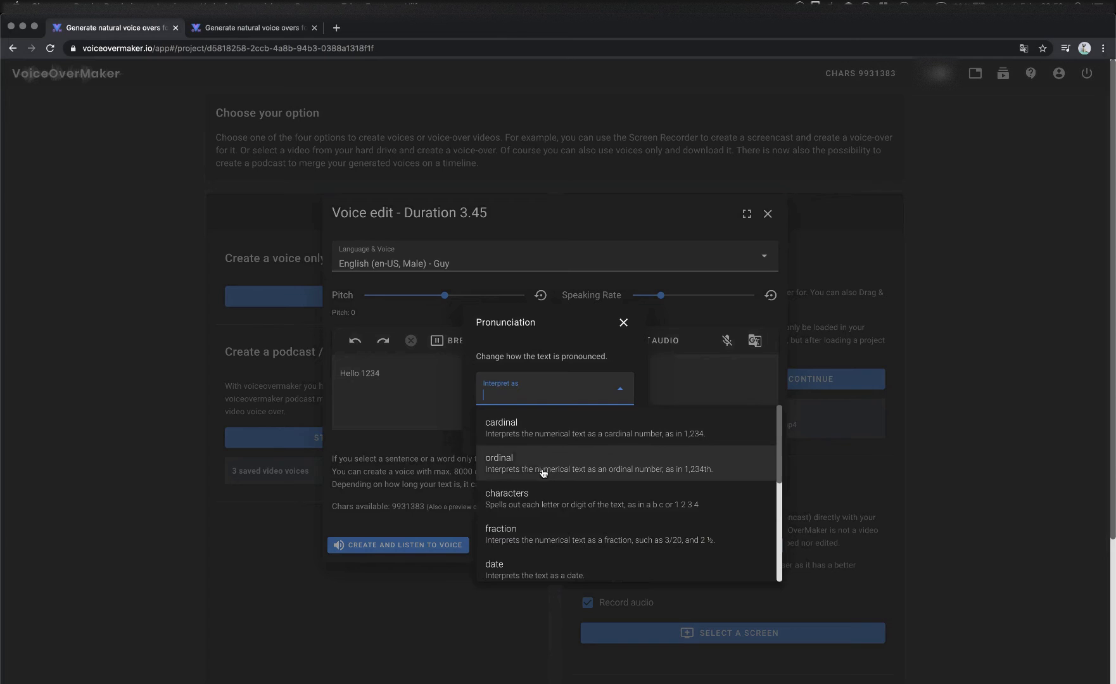
{"action": "left_click", "coordinate": [699, 507]}
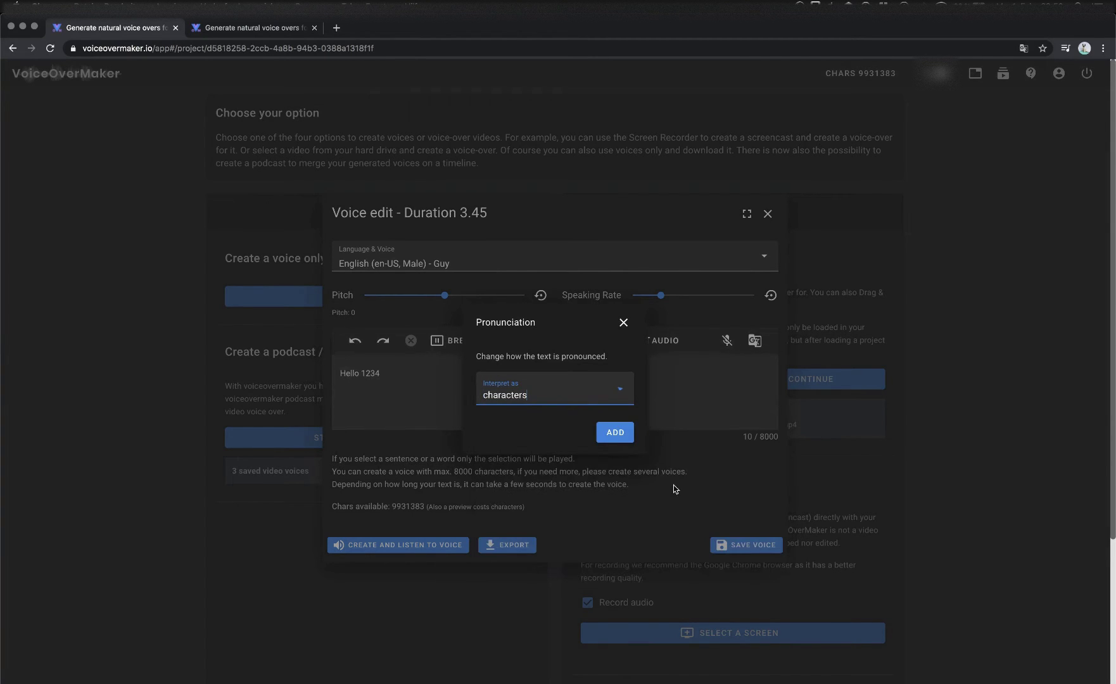
{"action": "left_click", "coordinate": [613, 433]}
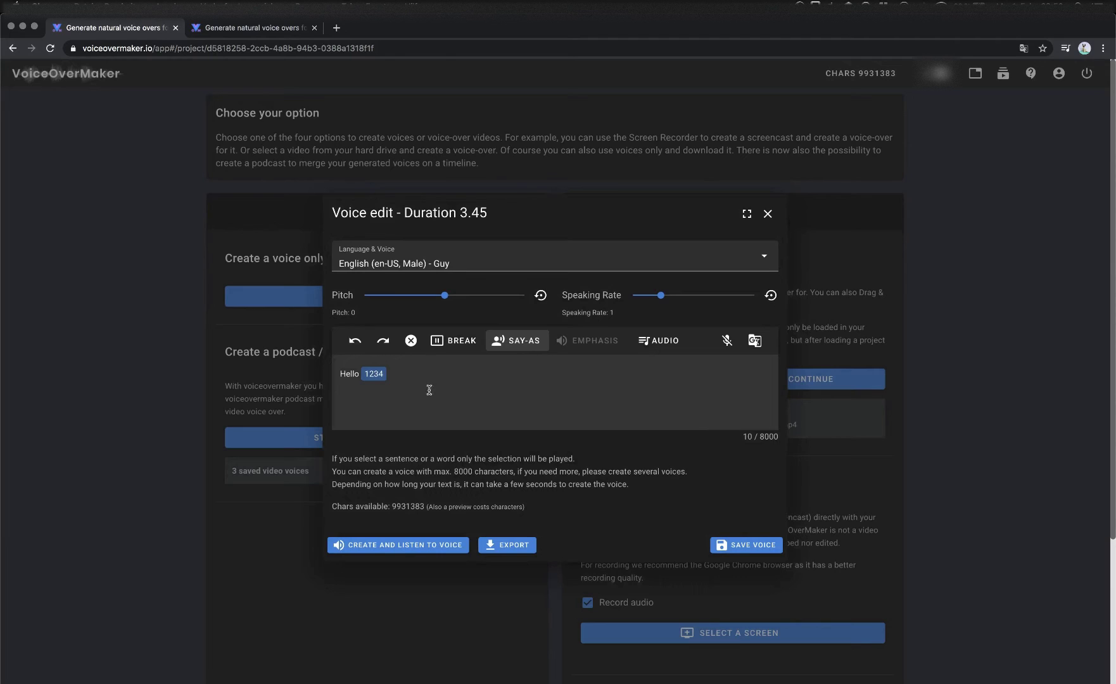
{"action": "left_click", "coordinate": [415, 545]}
Step: Undo and redo the say-as setting, then remove it from 1234
{"action": "left_click", "coordinate": [355, 342]}
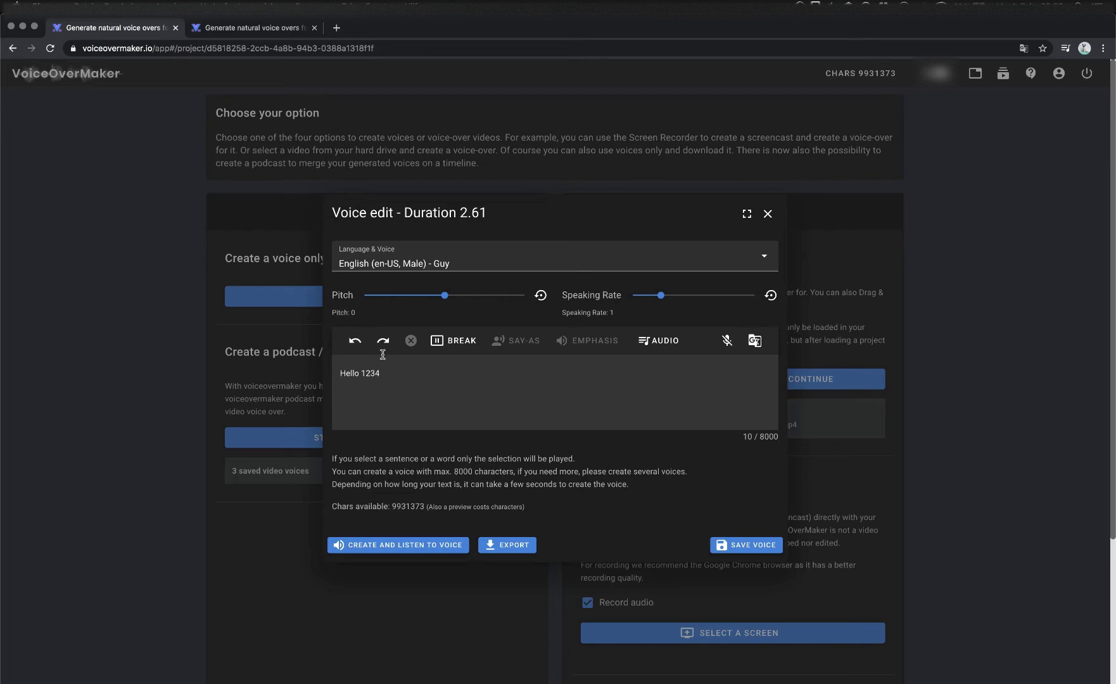
{"action": "left_click", "coordinate": [383, 340]}
{"action": "left_click", "coordinate": [401, 380]}
{"action": "left_click_drag", "start_coordinate": [395, 375], "coordinate": [363, 374]}
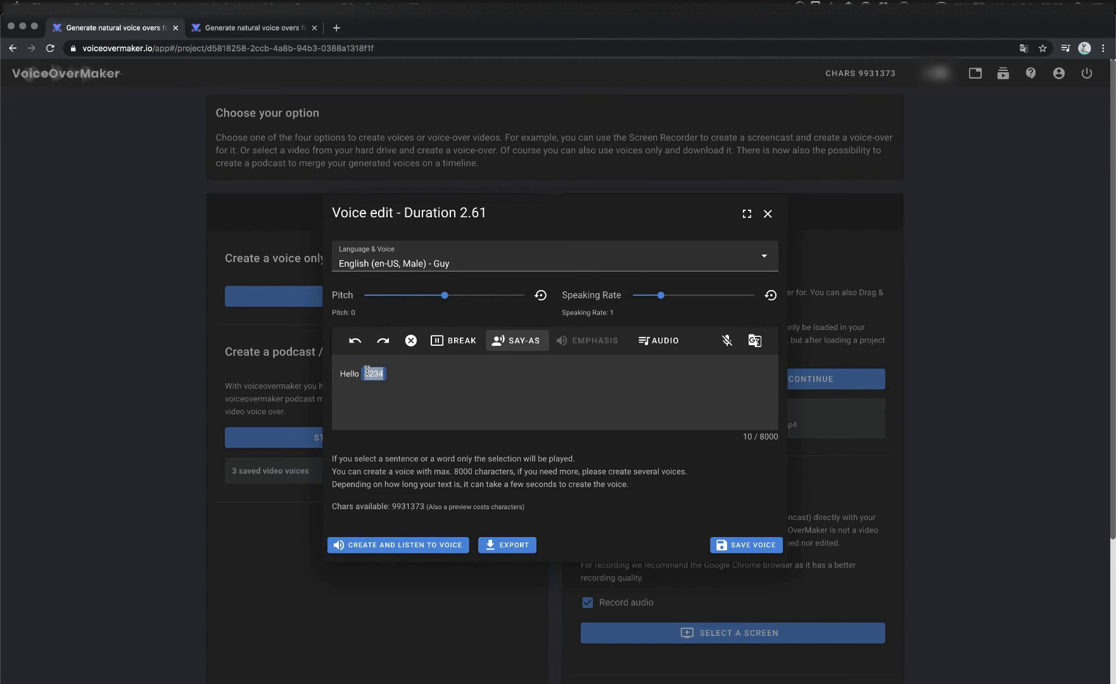
{"action": "left_click", "coordinate": [411, 347]}
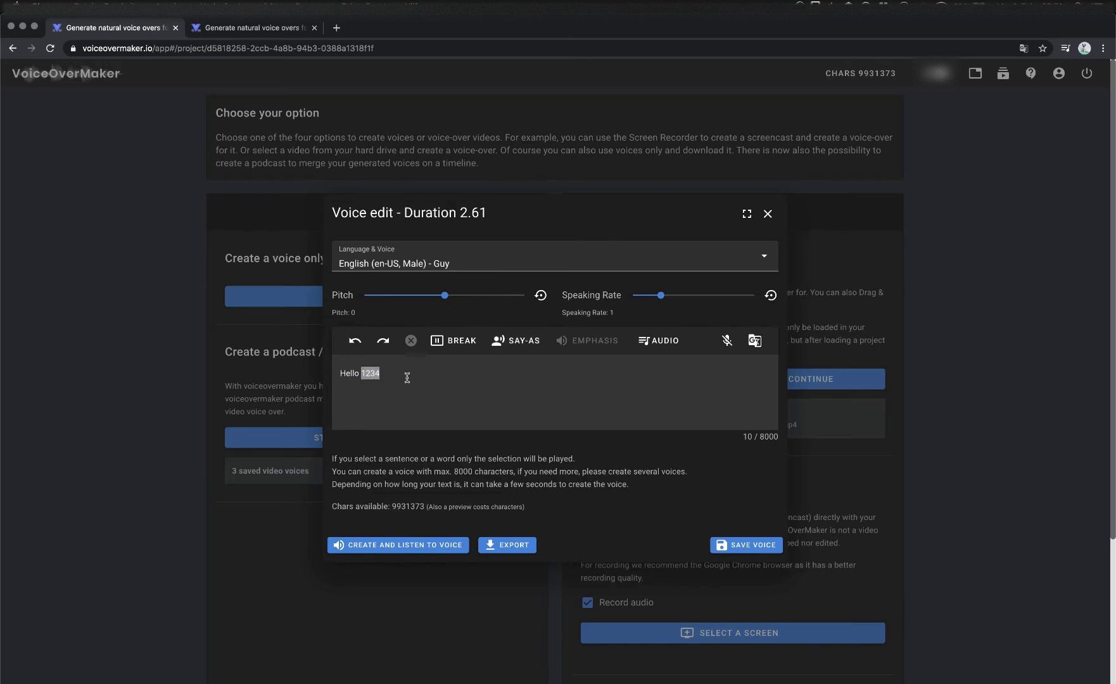
{"action": "left_click", "coordinate": [406, 376]}
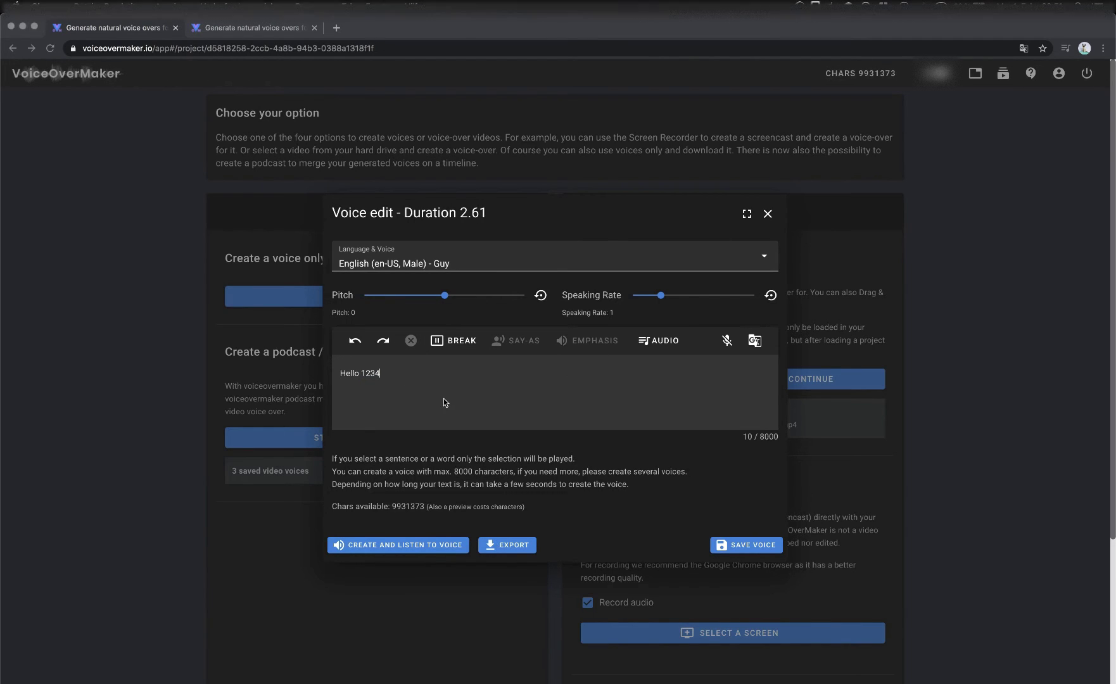
Step: Paste 'This is an important announcement' and switch the voice to English (en-US, Male) - J
{"action": "left_click_drag", "start_coordinate": [436, 373], "coordinate": [339, 373]}
{"action": "type", "text": "This is an important announcement"}
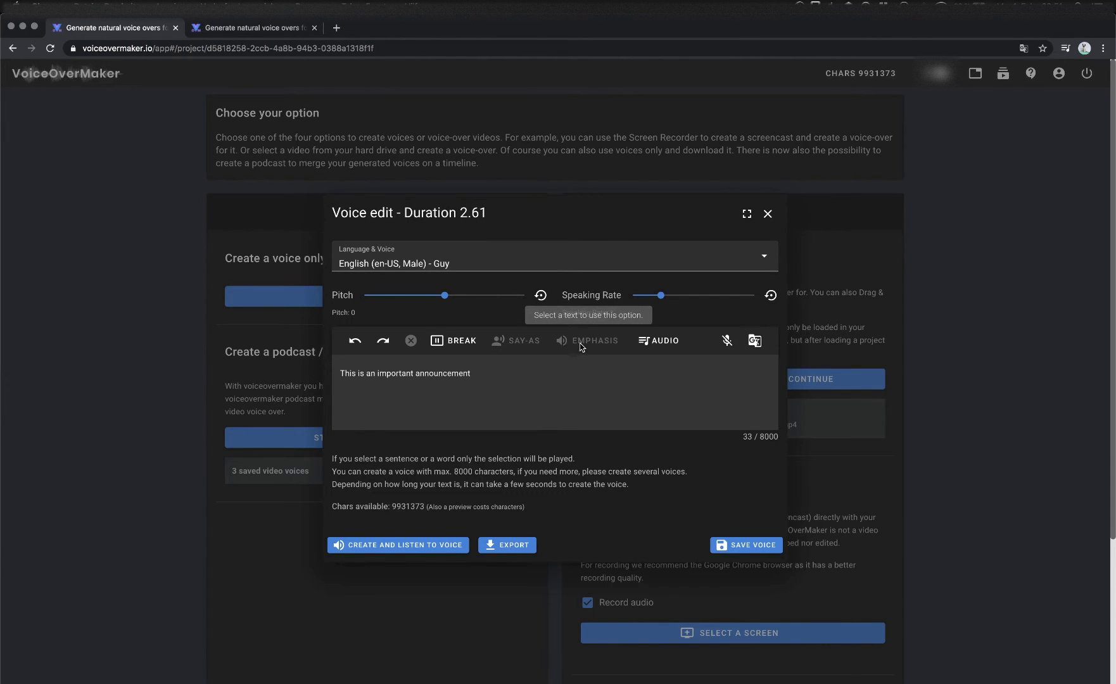
{"action": "left_click_drag", "start_coordinate": [492, 372], "coordinate": [333, 373]}
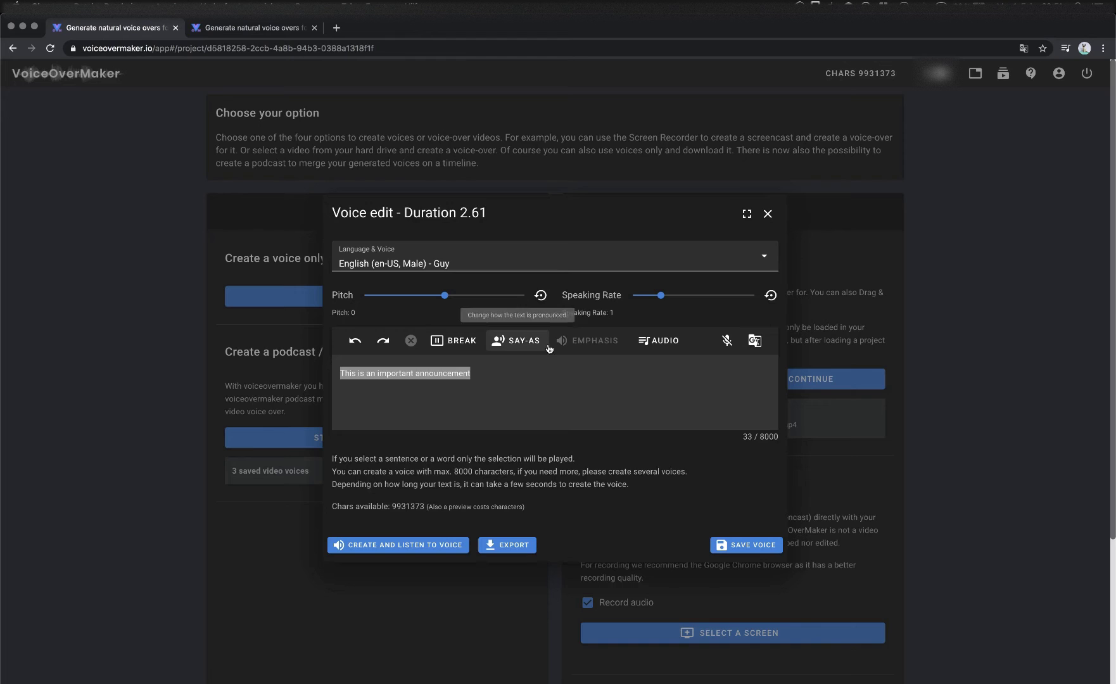
{"action": "left_click", "coordinate": [486, 263]}
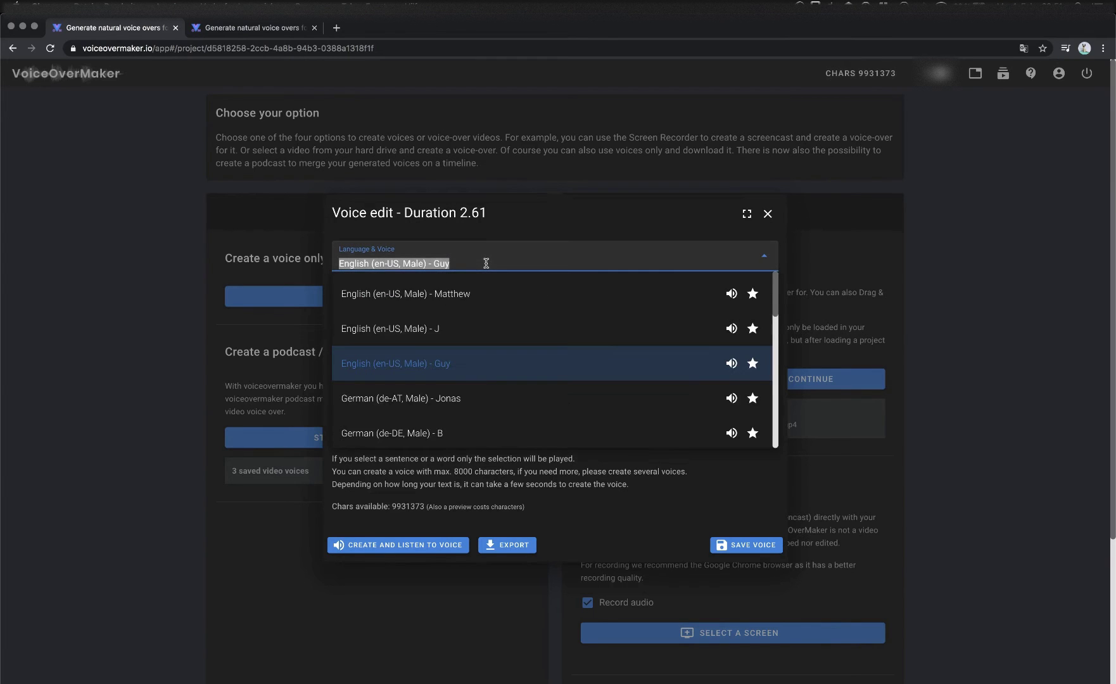
{"action": "left_click", "coordinate": [461, 331]}
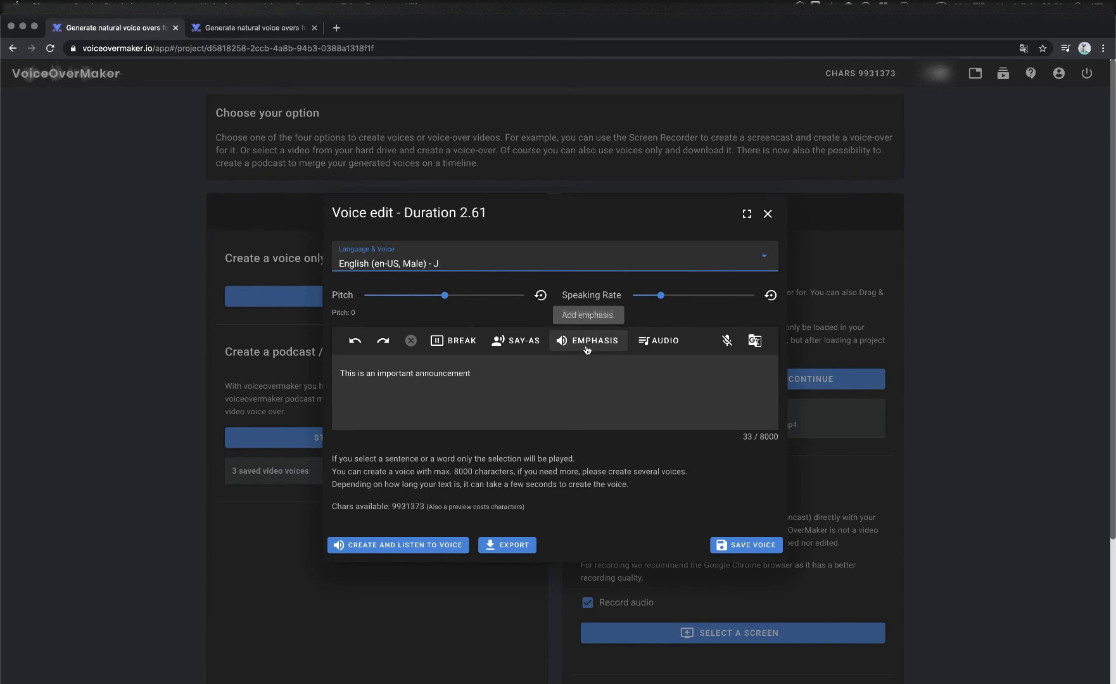
Step: Apply moderate emphasis to the whole sentence and preview the voice
{"action": "left_click_drag", "start_coordinate": [475, 373], "coordinate": [340, 370]}
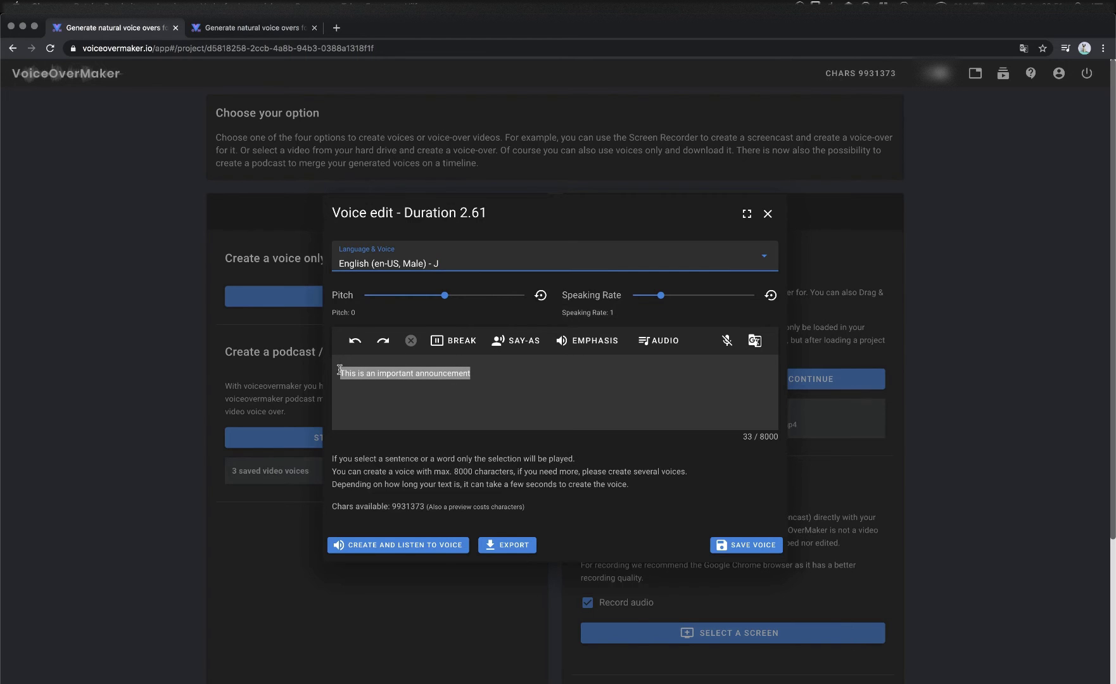
{"action": "left_click", "coordinate": [580, 341]}
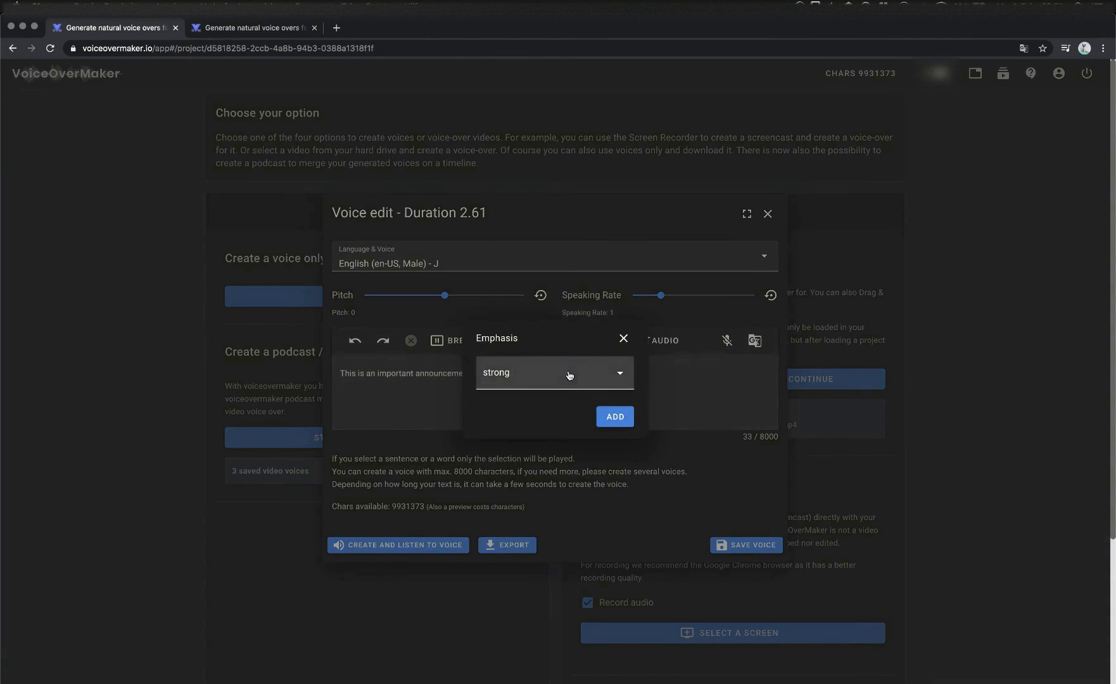
{"action": "left_click", "coordinate": [569, 375]}
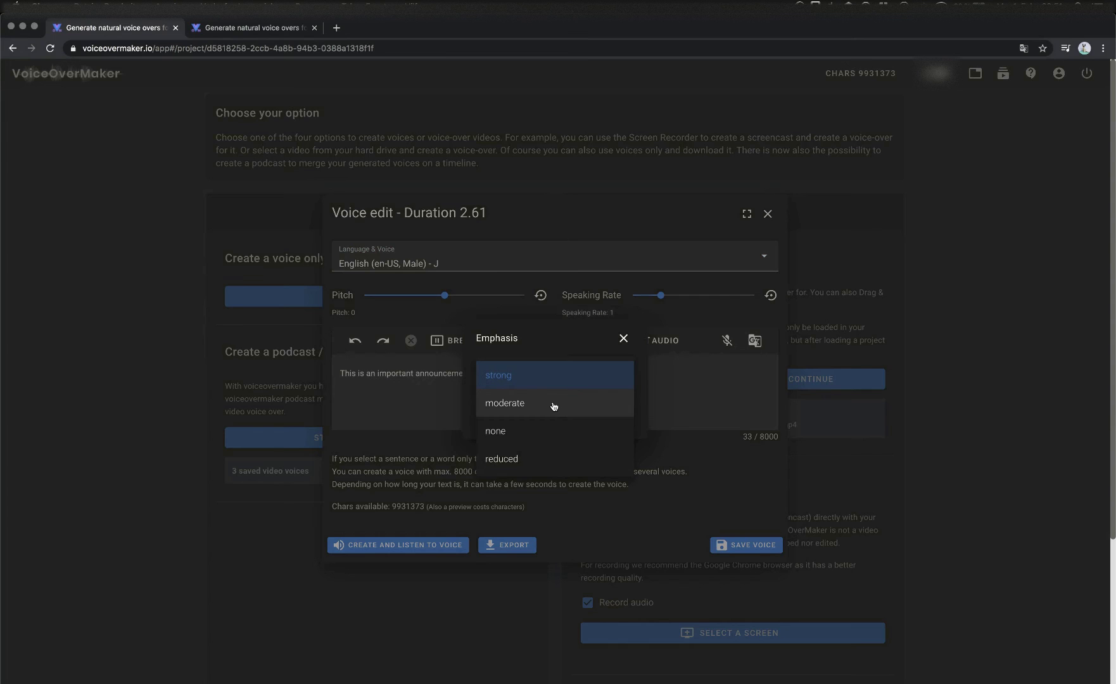
{"action": "left_click", "coordinate": [553, 406]}
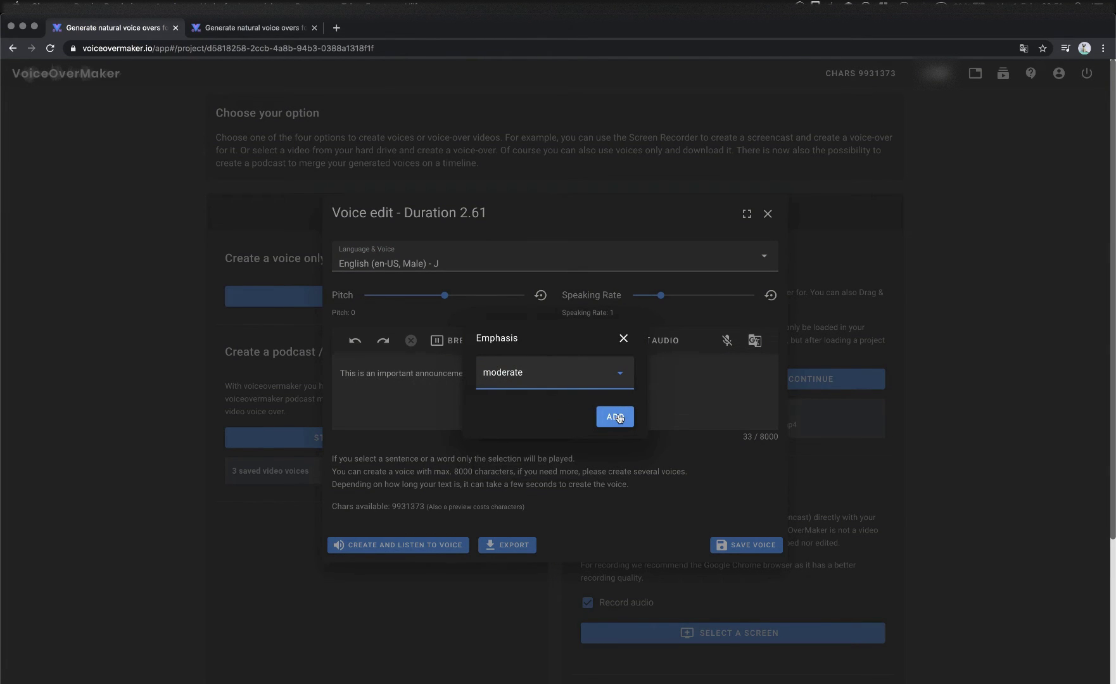
{"action": "left_click", "coordinate": [616, 417]}
{"action": "left_click", "coordinate": [411, 548]}
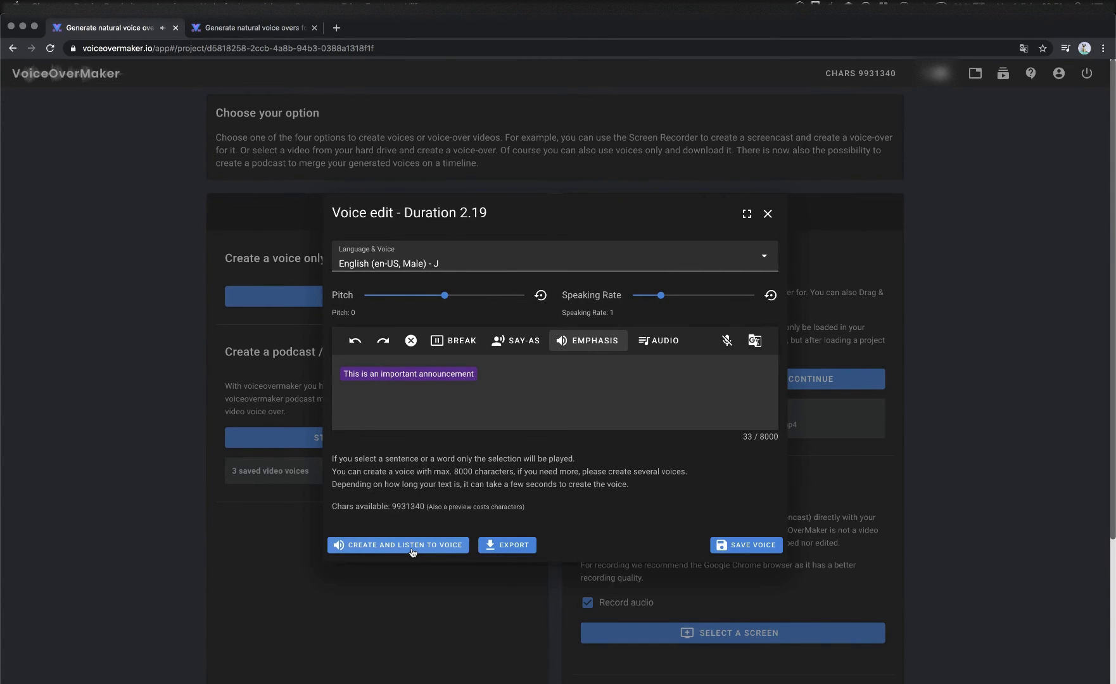
Step: Remove the emphasis from the sentence and preview the plain voice
{"action": "left_click_drag", "start_coordinate": [499, 373], "coordinate": [369, 365]}
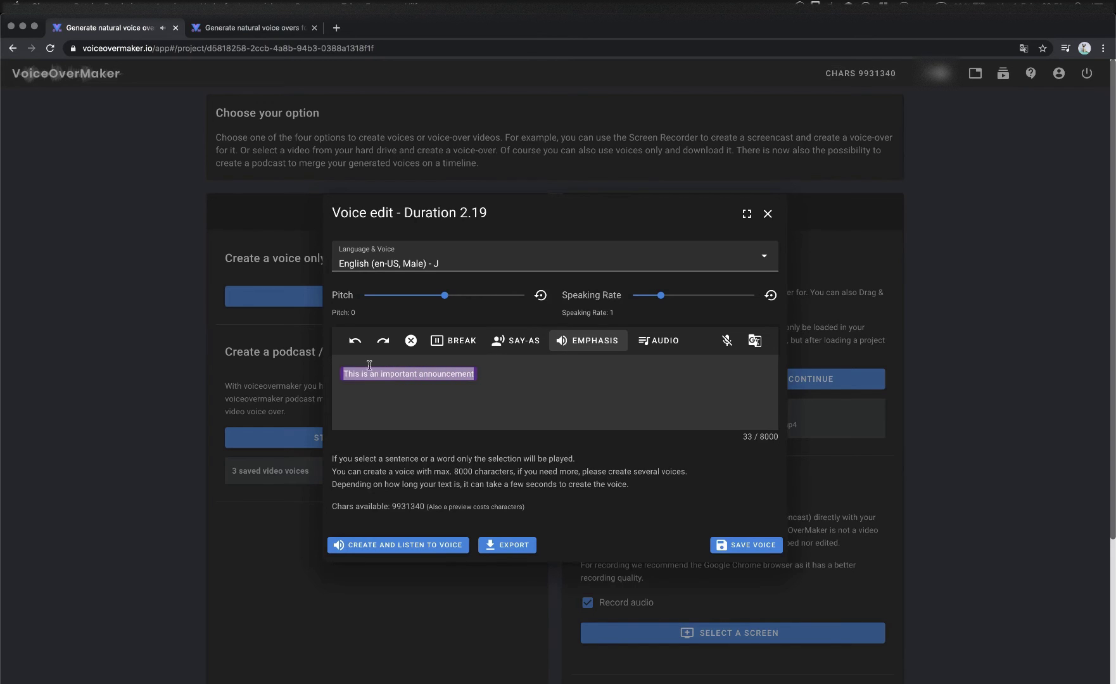
{"action": "left_click", "coordinate": [411, 341]}
{"action": "left_click", "coordinate": [399, 544]}
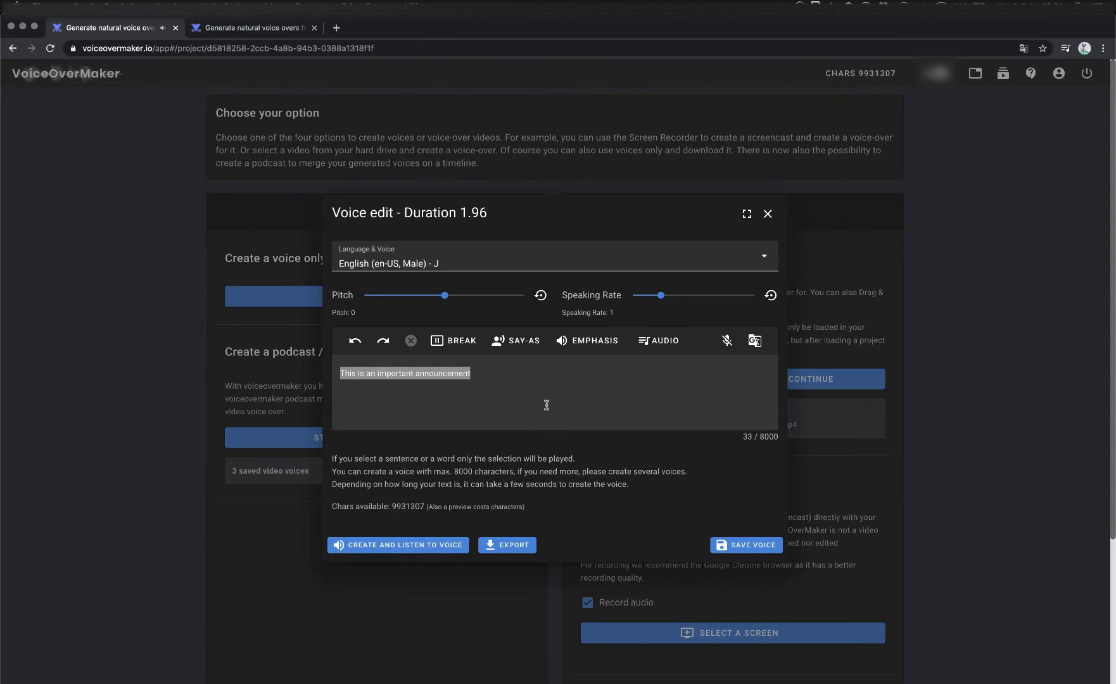
{"action": "left_click", "coordinate": [565, 378]}
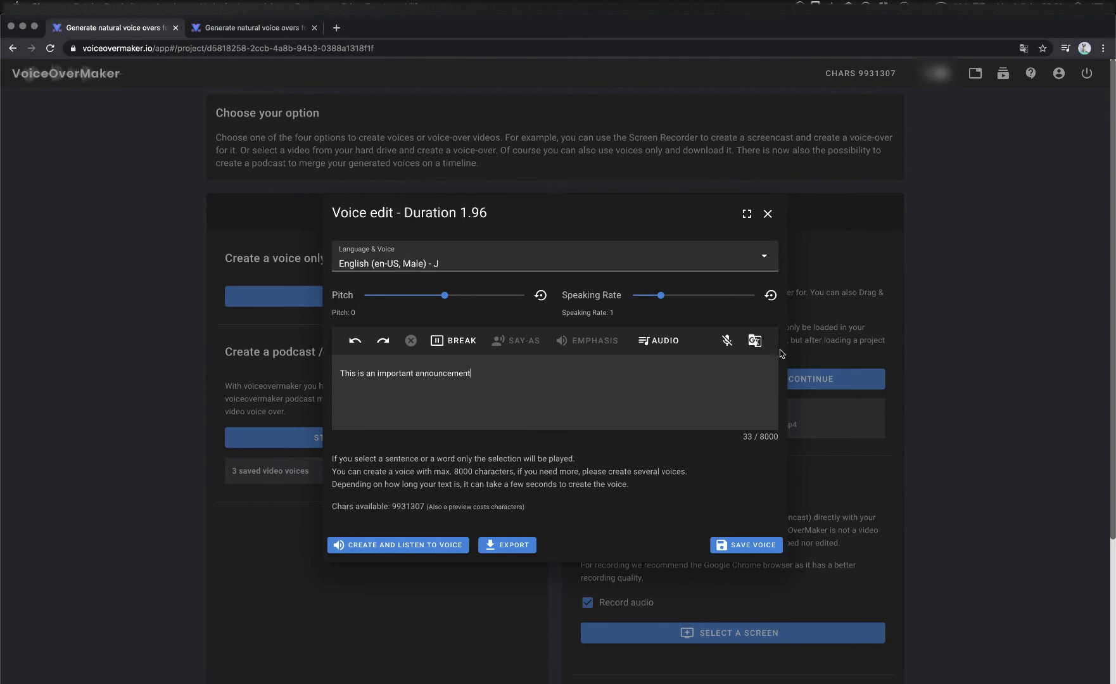
{"action": "left_click", "coordinate": [754, 341]}
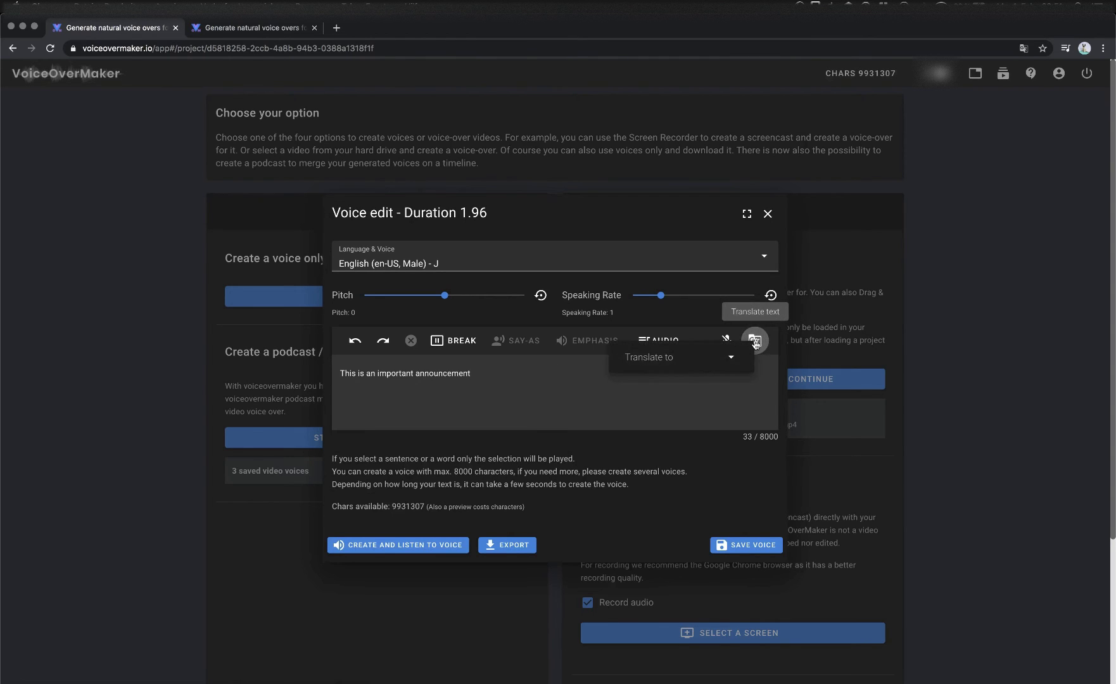
{"action": "type", "text": "germn"}
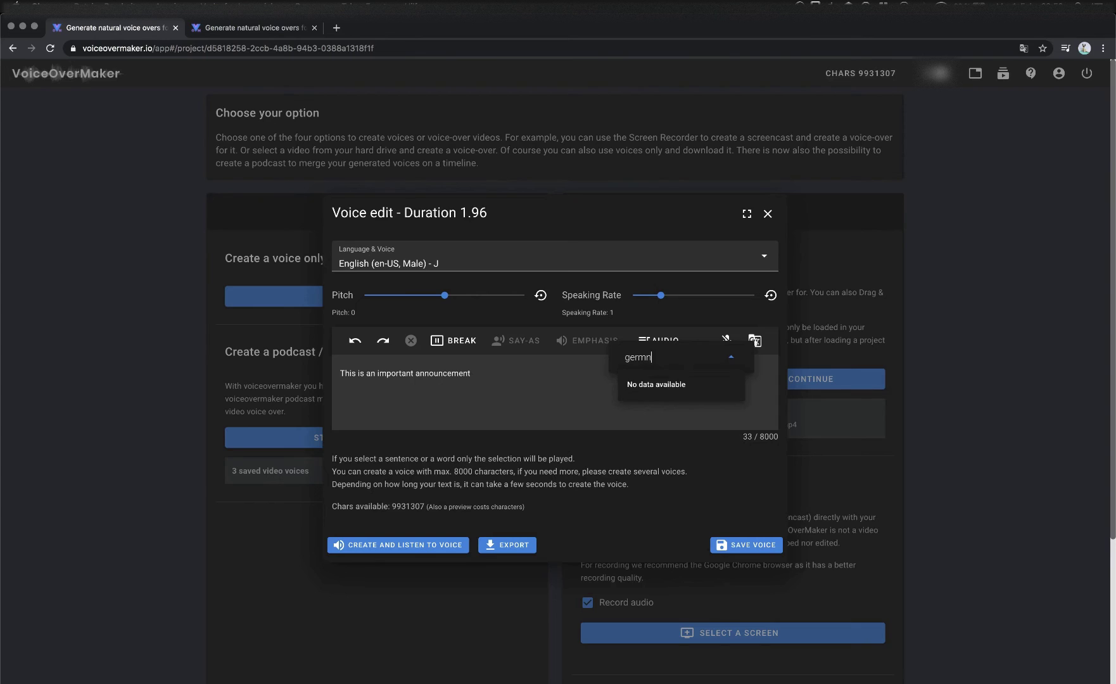
{"action": "key", "text": "BackSpace"}
{"action": "left_click", "coordinate": [704, 379]}
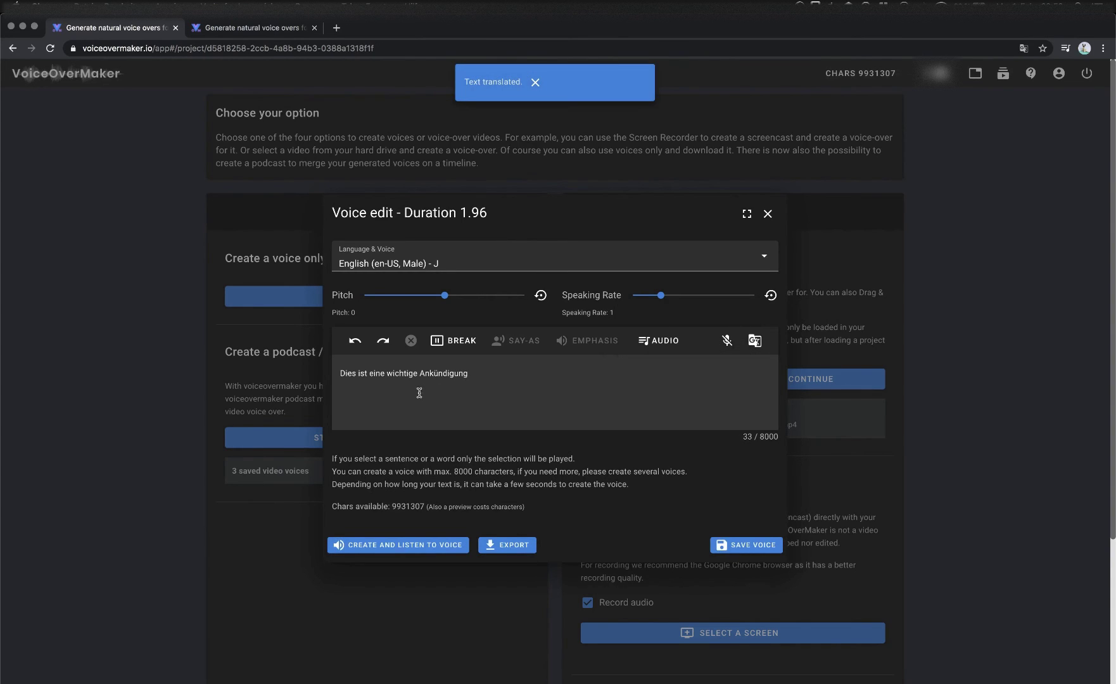
{"action": "left_click", "coordinate": [754, 341]}
{"action": "left_click", "coordinate": [631, 358]}
{"action": "type", "text": "engli"}
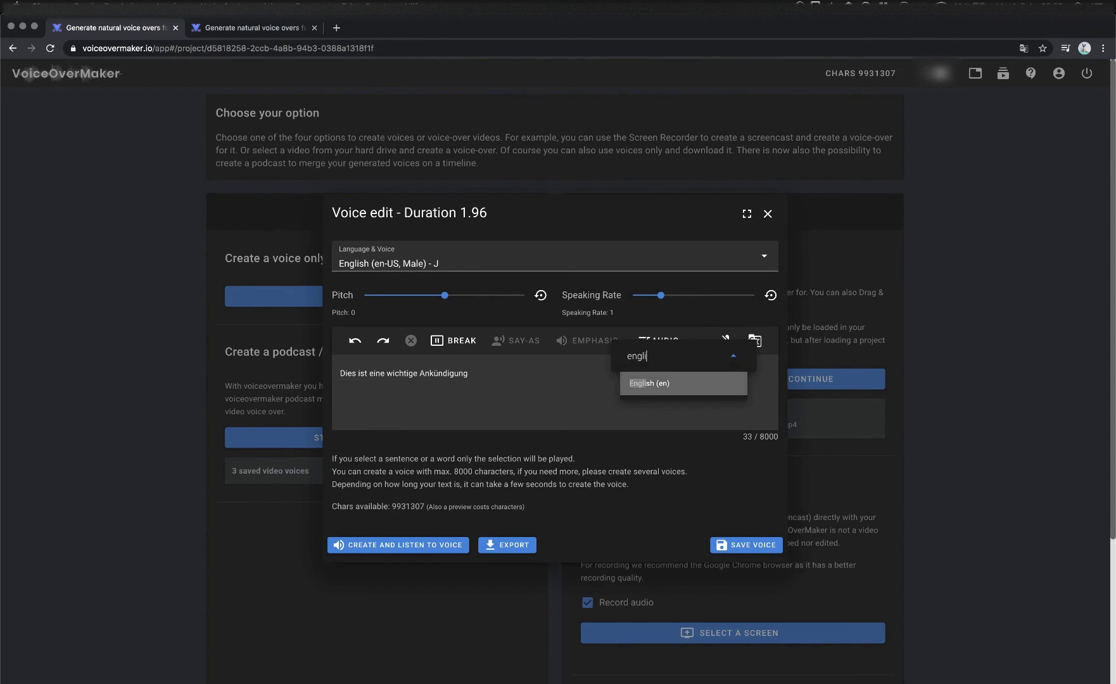
{"action": "left_click", "coordinate": [652, 382]}
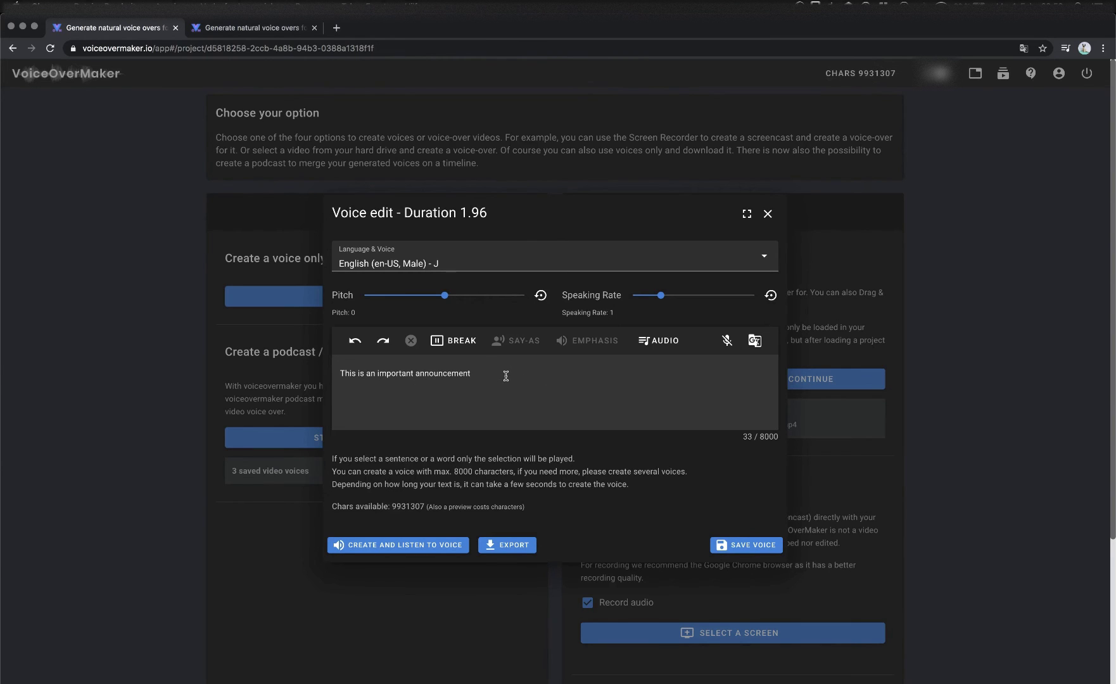
Step: Insert the MP3 clip from its URL on a new line at volume -2
{"action": "key", "text": "Return"}
{"action": "left_click", "coordinate": [652, 344]}
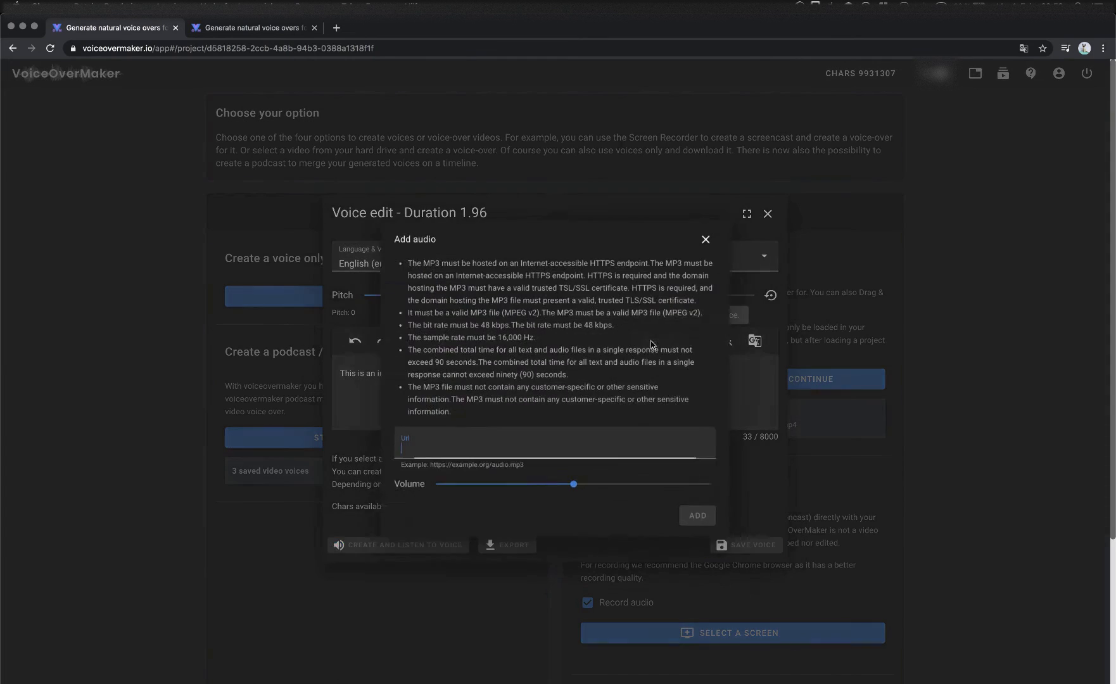
{"action": "type", "text": "https://voiceovermaker.io/examples/6766f5a6106f7da1ed524c7ff43295a7.mp3"}
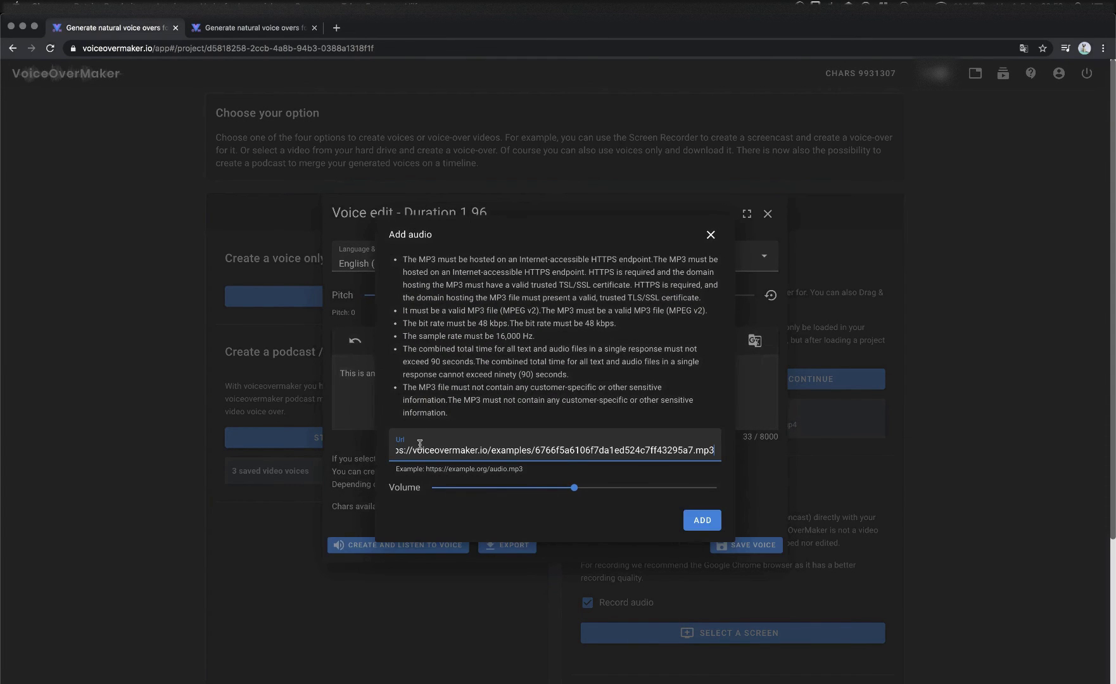
{"action": "left_click_drag", "start_coordinate": [573, 489], "coordinate": [560, 487]}
{"action": "left_click", "coordinate": [695, 521]}
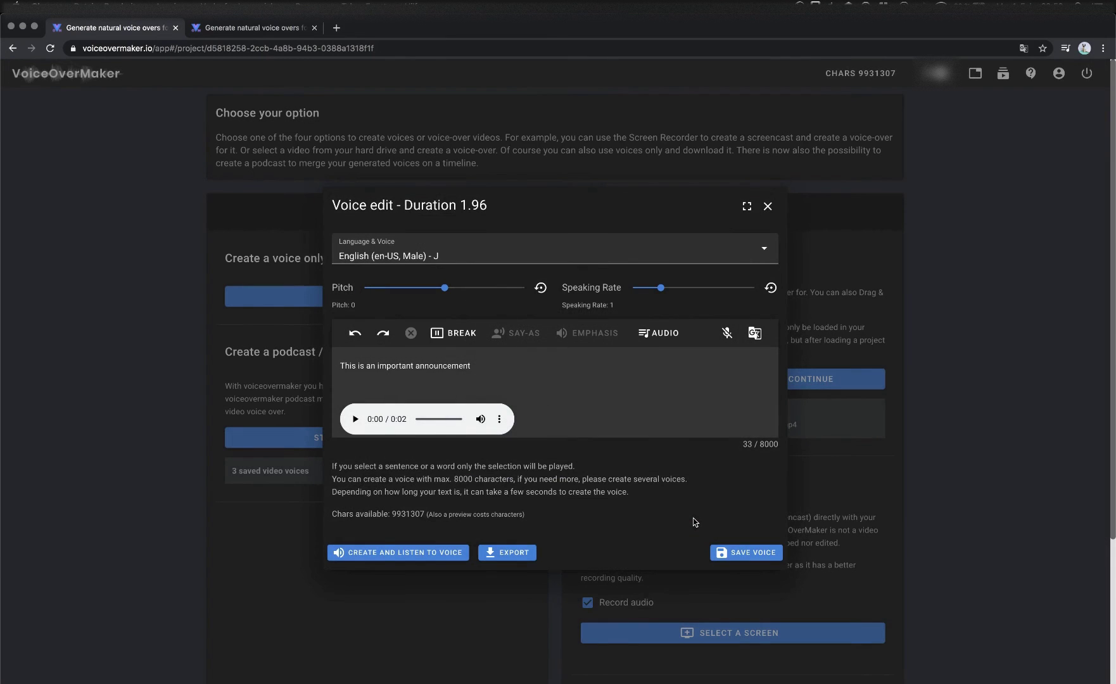
Step: Generate the voice with the clip, then delete the audio clip
{"action": "left_click", "coordinate": [418, 551]}
{"action": "left_click", "coordinate": [498, 409]}
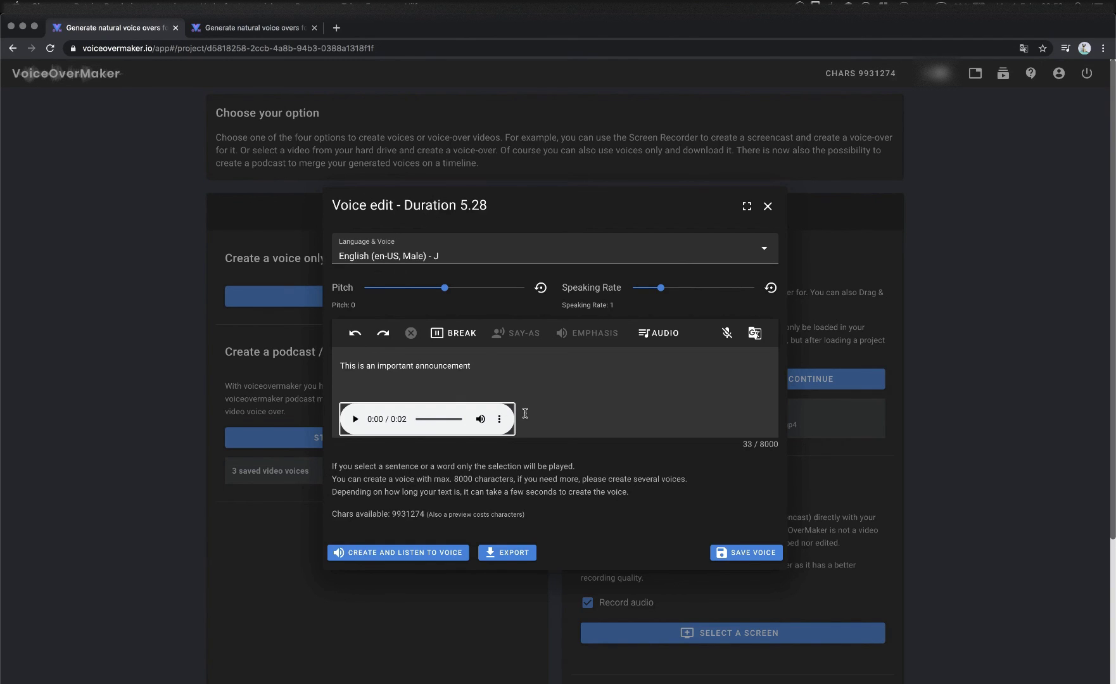
{"action": "left_click", "coordinate": [525, 413]}
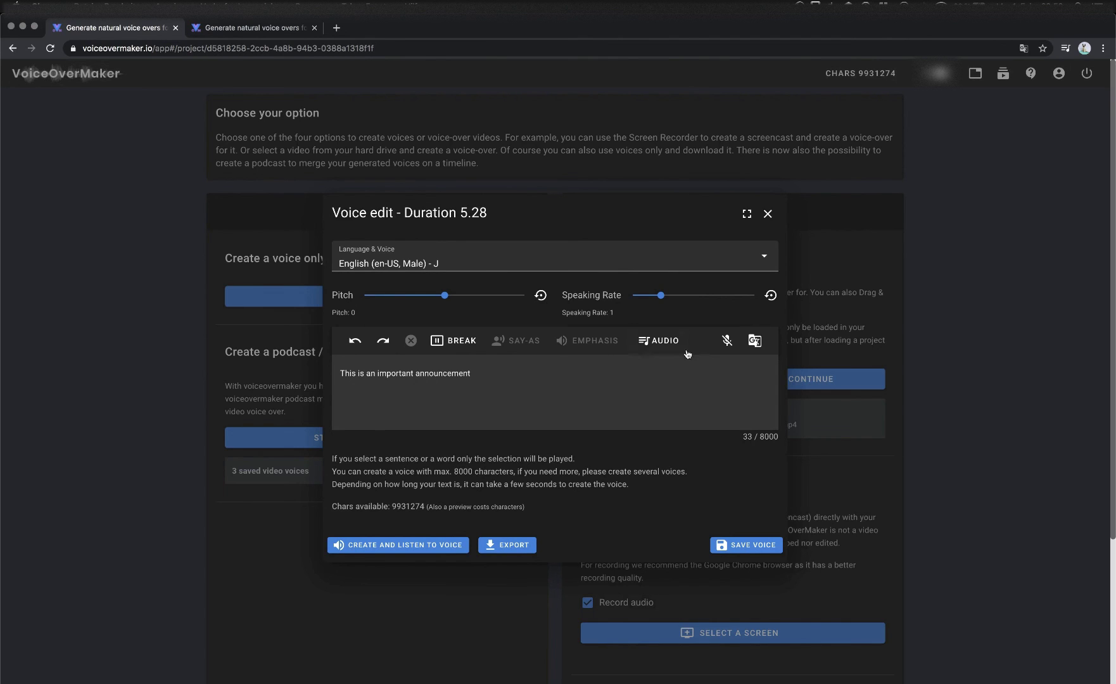
Step: Delete the announcement sentence, leaving the voice text at 0 / 8000
{"action": "left_click_drag", "start_coordinate": [488, 376], "coordinate": [342, 376]}
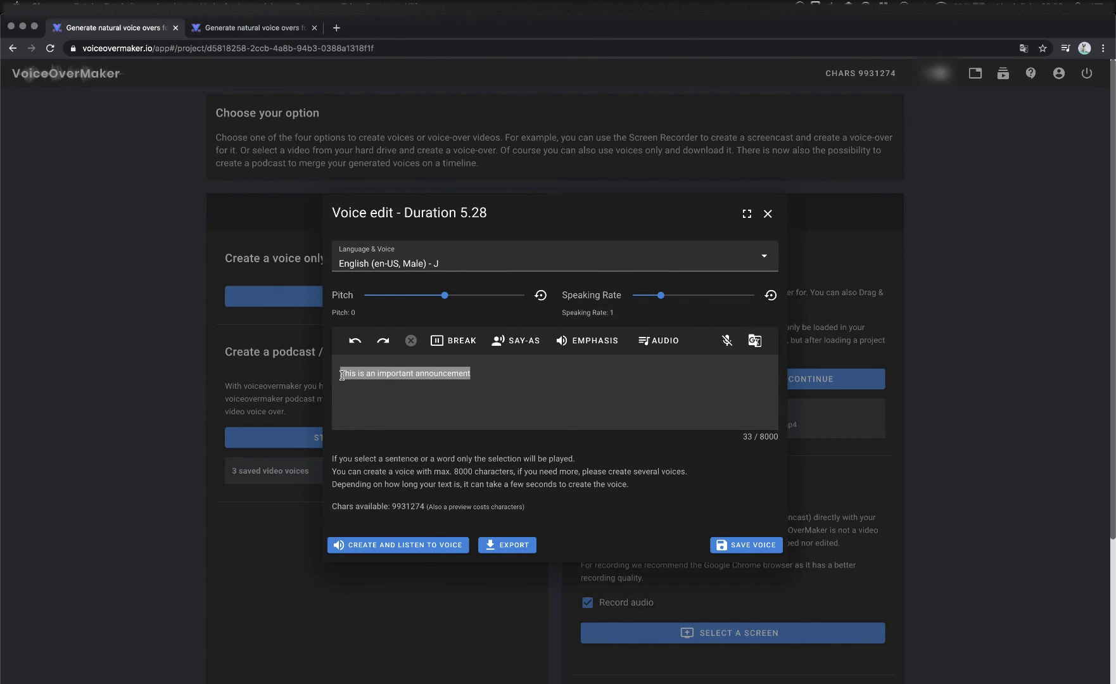
{"action": "key", "text": "BackSpace"}
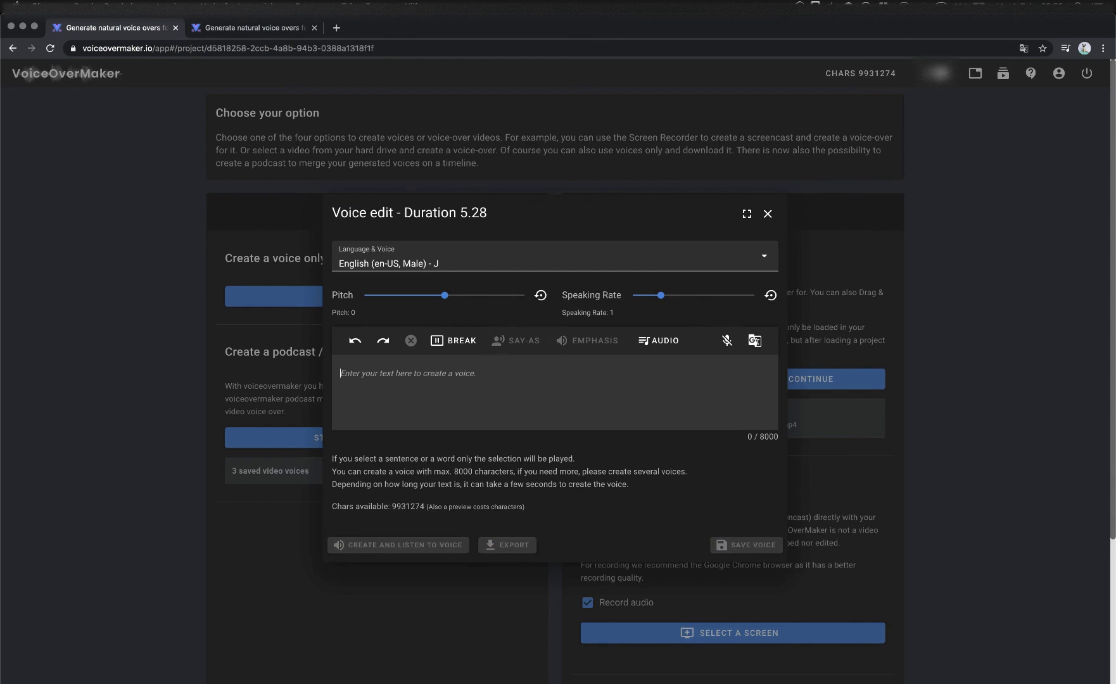